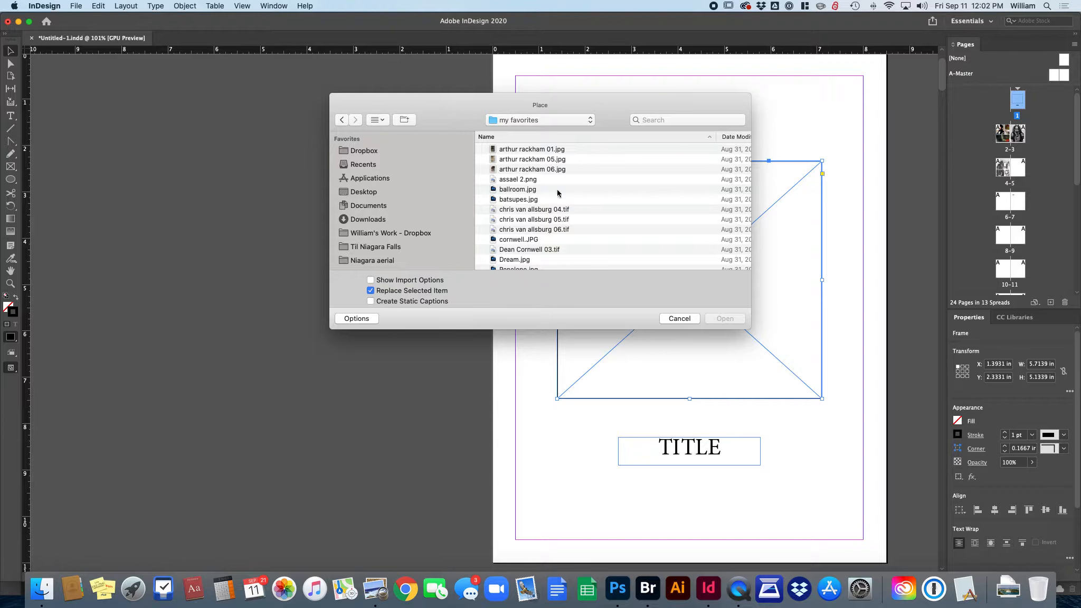
Switch to Adobe Bridge, preview people 07.jpg in the my favorites folder, and return to InDesign
key(super+Tab)
key(super+Tab)
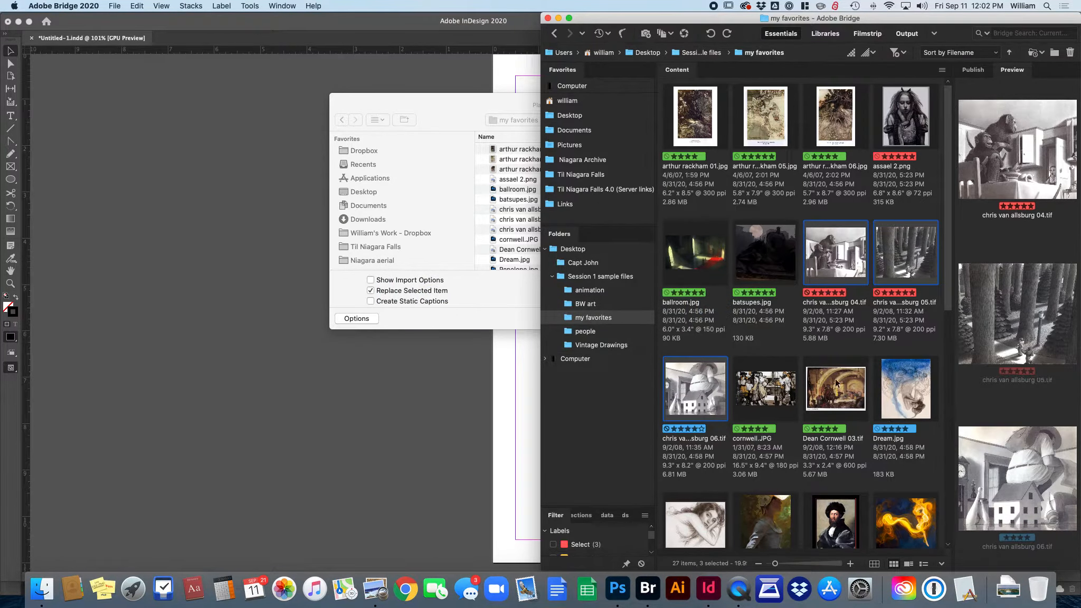
scroll(800, 370, down, 10)
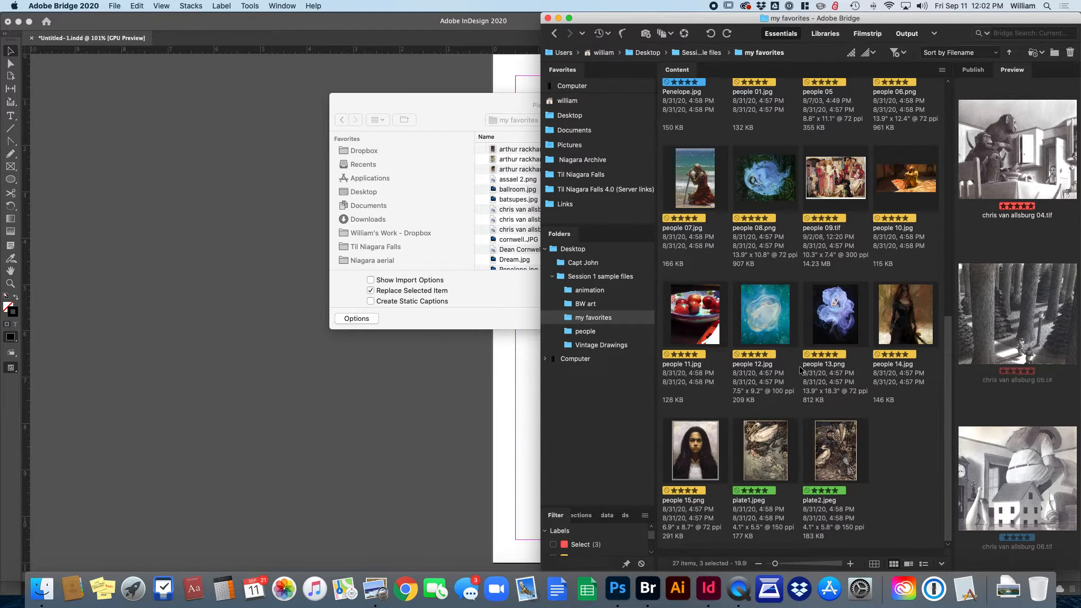
click(694, 178)
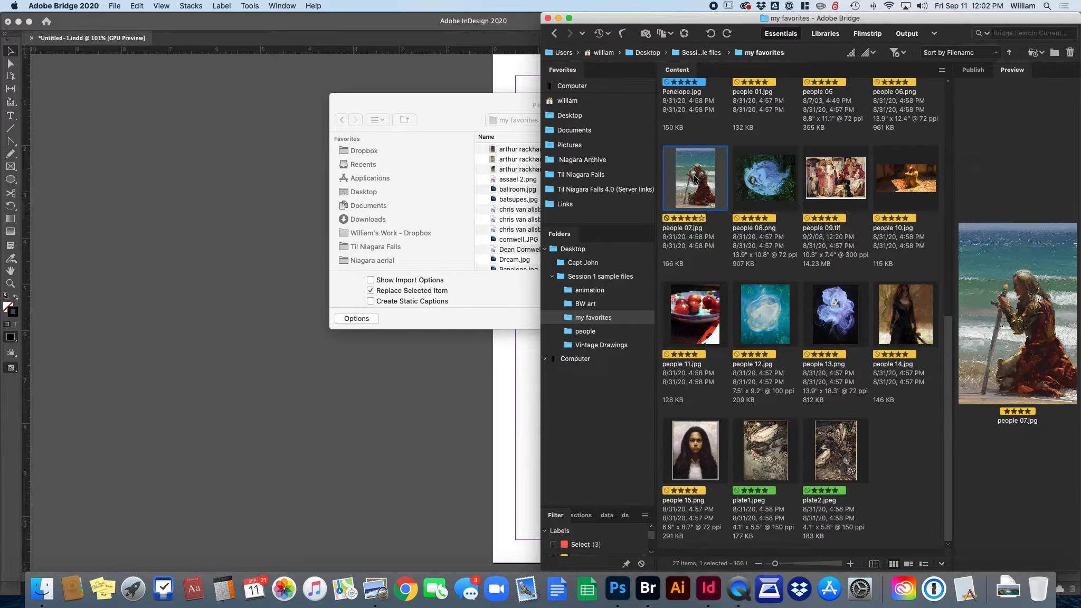
click(455, 112)
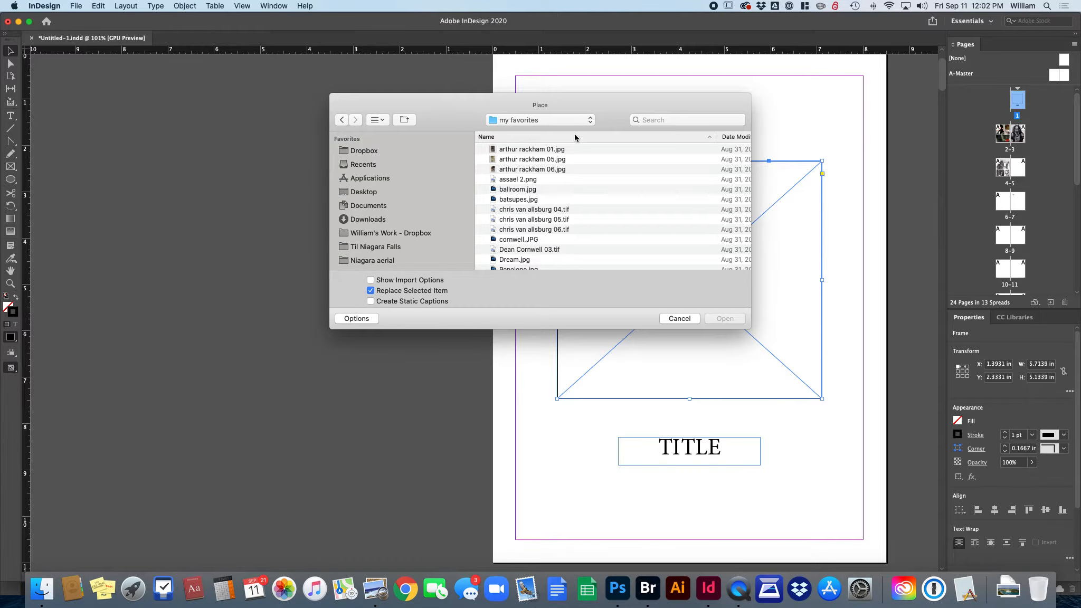
Place people 07.jpg from the my favorites folder into the selected frame above the title
scroll(524, 224, down, 2)
scroll(524, 224, down, 3)
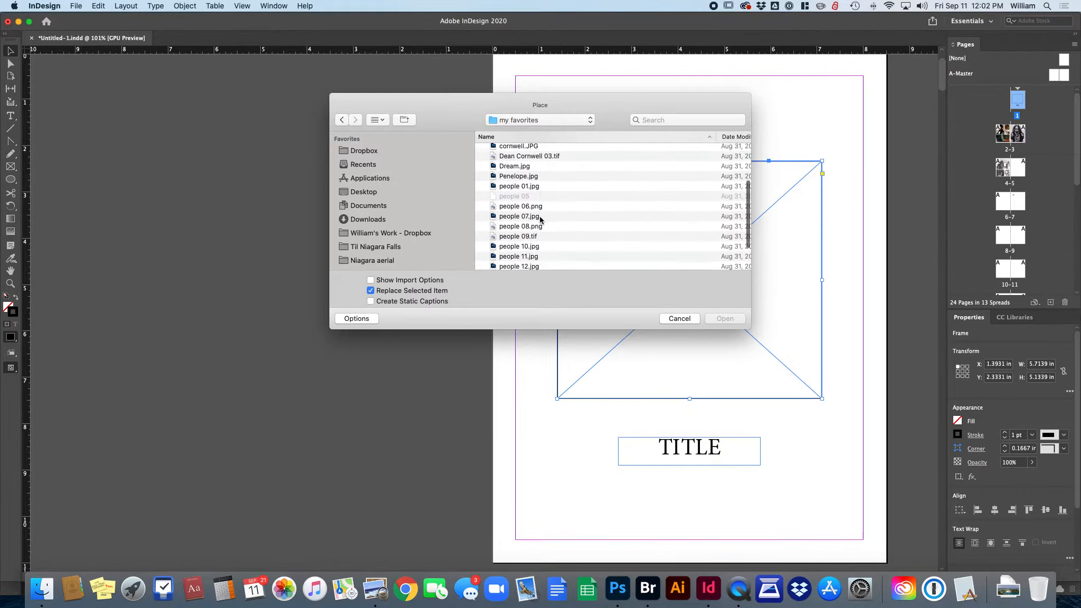
click(526, 214)
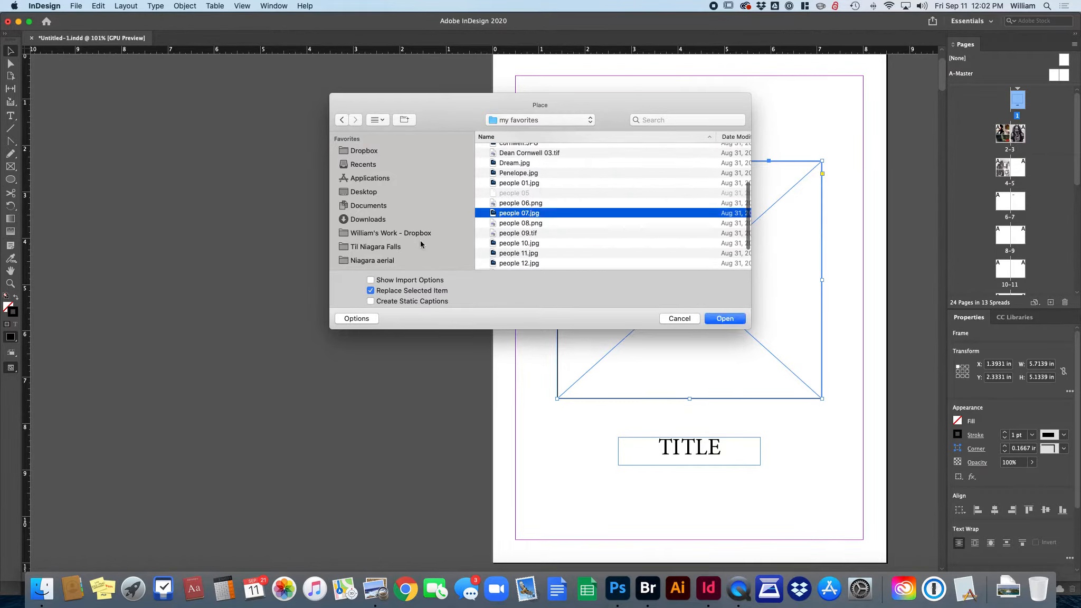
click(724, 319)
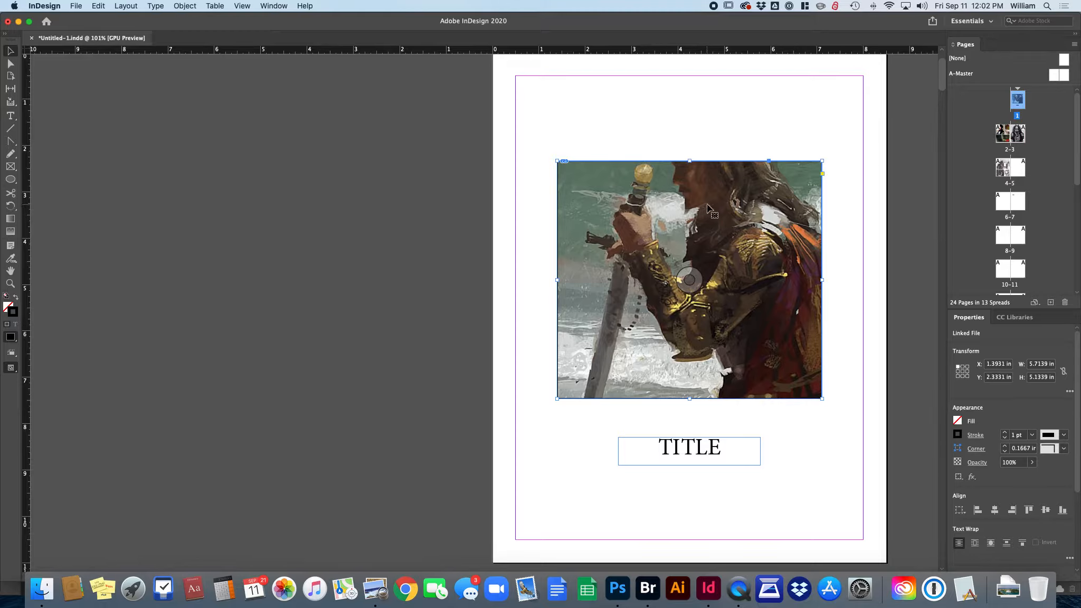
Shift the placed picture about 1 in down within its frame to bring the figure's head into the crop, and deselect it
double_click(763, 211)
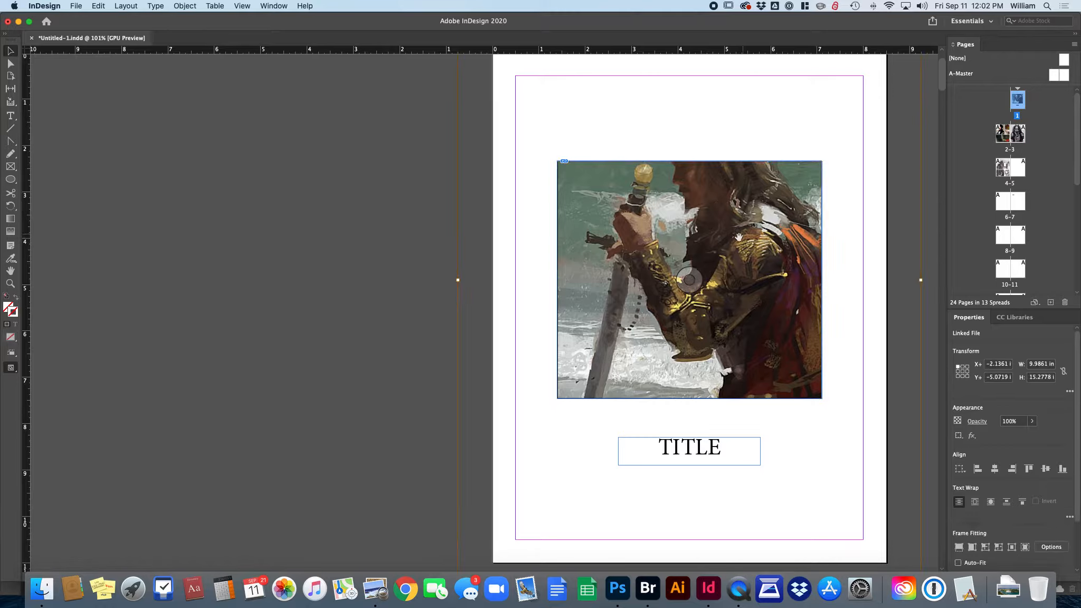
drag(773, 201, 758, 240)
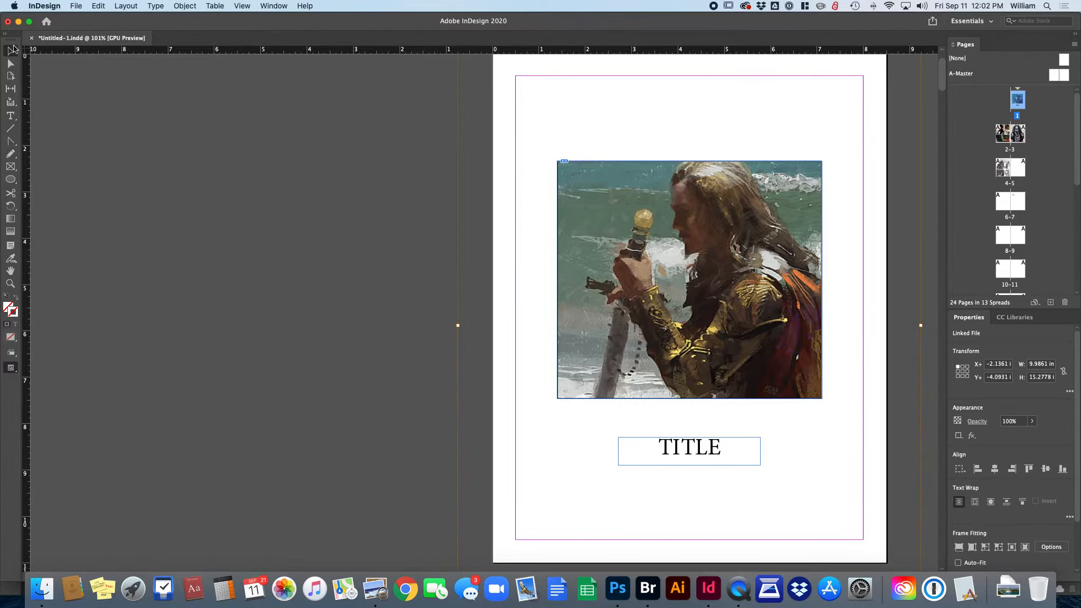
click(375, 404)
Look through the picture layouts on pages 2–3 and 4–5 and come back to the top of pages 2–3
scroll(581, 420, down, 15)
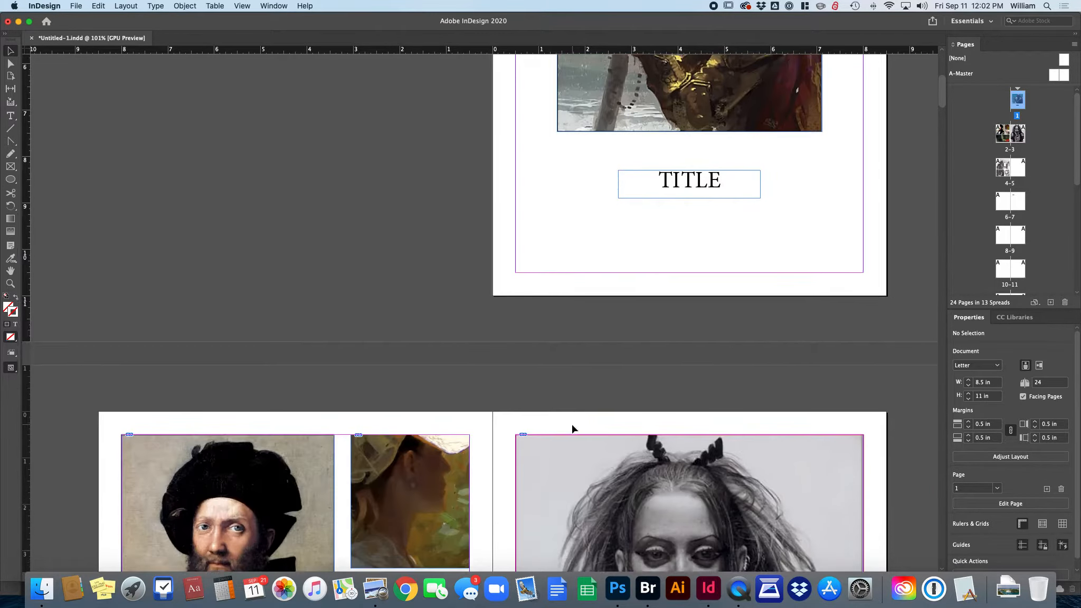
scroll(574, 430, up, 3)
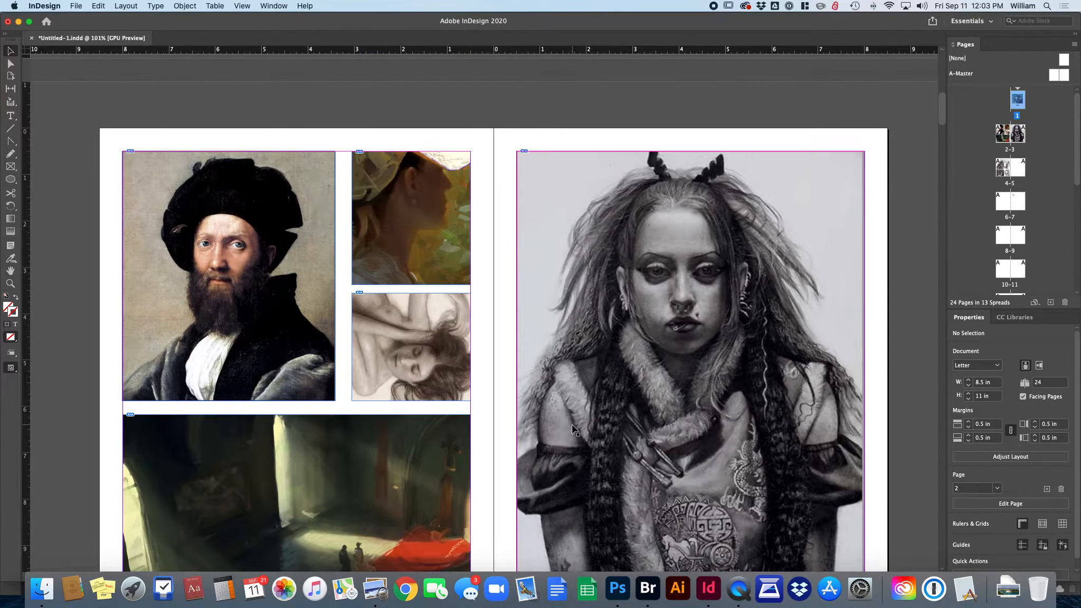
scroll(574, 430, down, 13)
scroll(575, 431, up, 9)
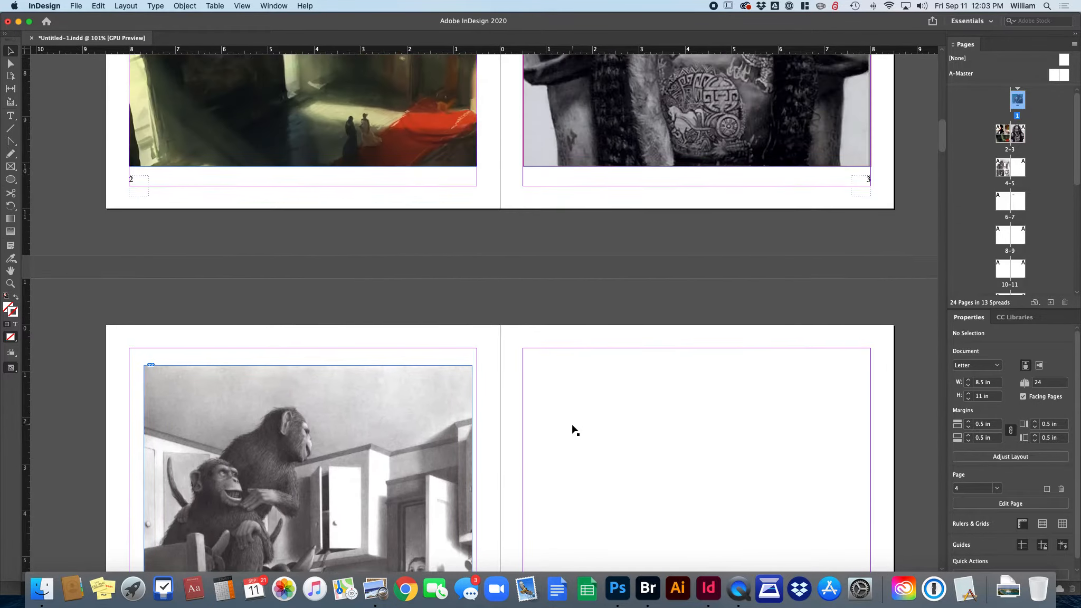
scroll(574, 430, up, 2)
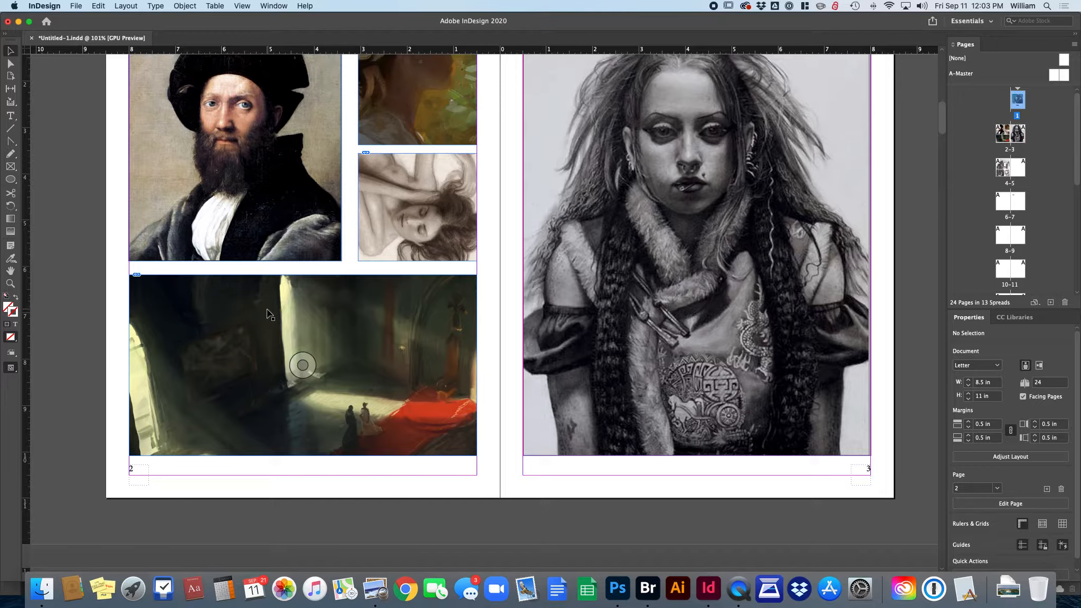
scroll(270, 315, down, 18)
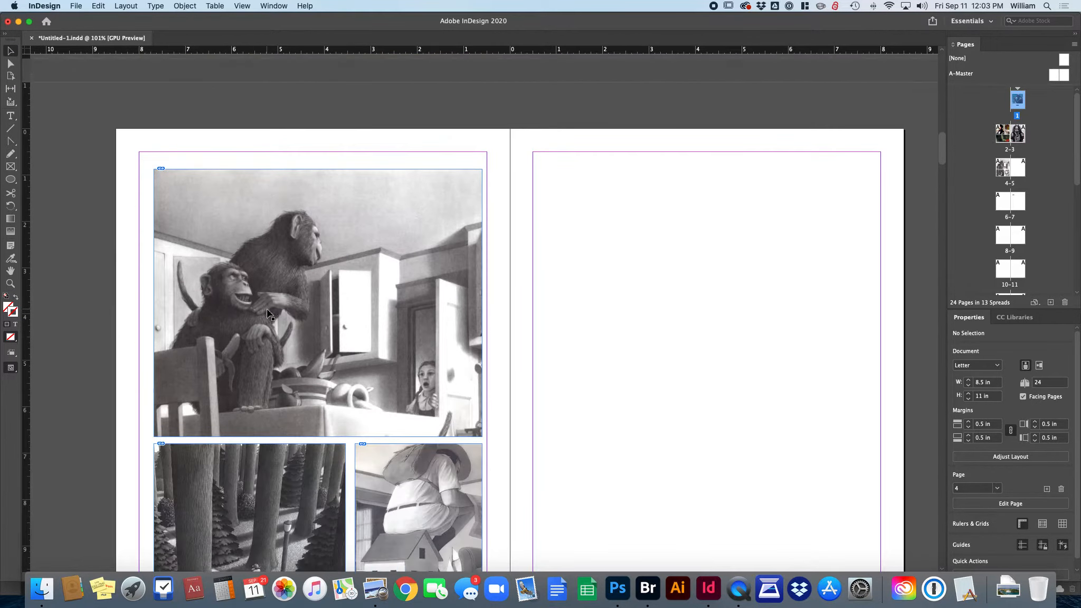
scroll(270, 315, down, 1)
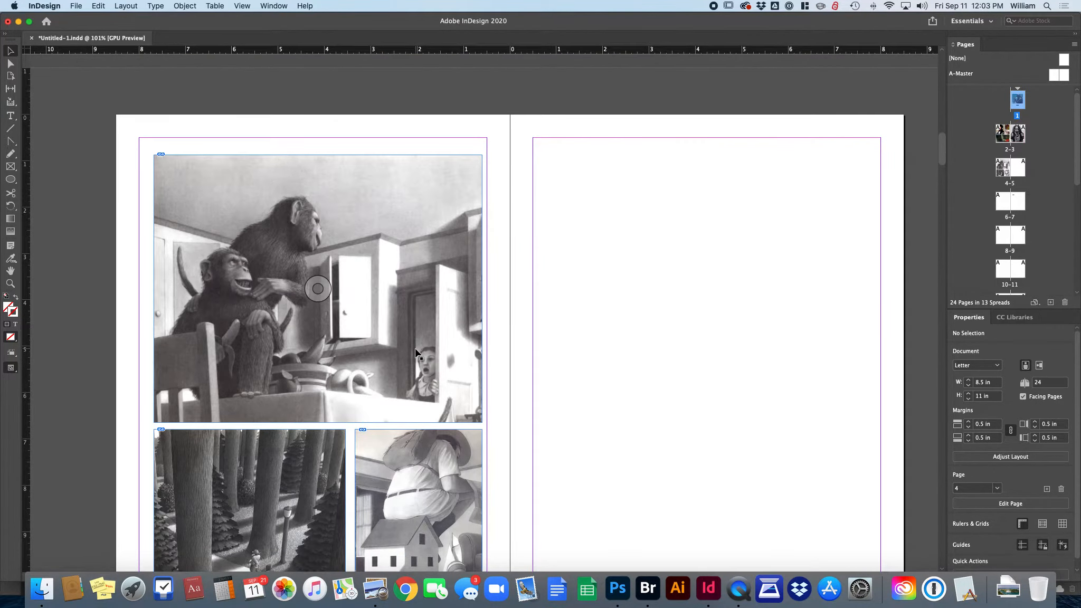
scroll(416, 353, up, 18)
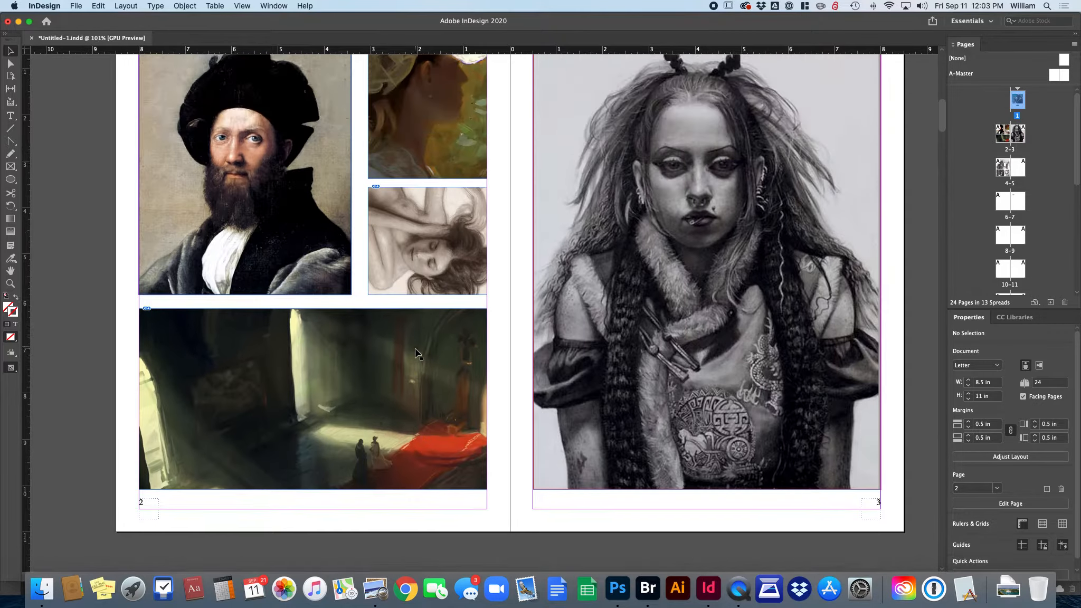
scroll(415, 352, up, 3)
scroll(416, 353, down, 3)
scroll(416, 353, up, 1)
scroll(416, 353, up, 1)
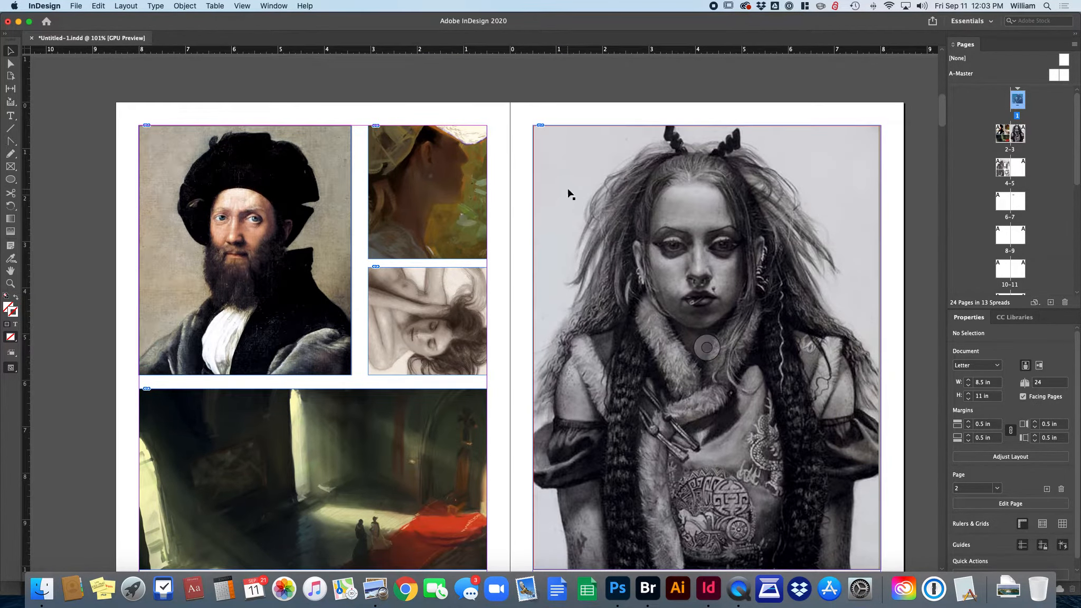
Open the linked picture of the woman in profile on page 2 for editing with Adobe Photoshop 2020
click(445, 154)
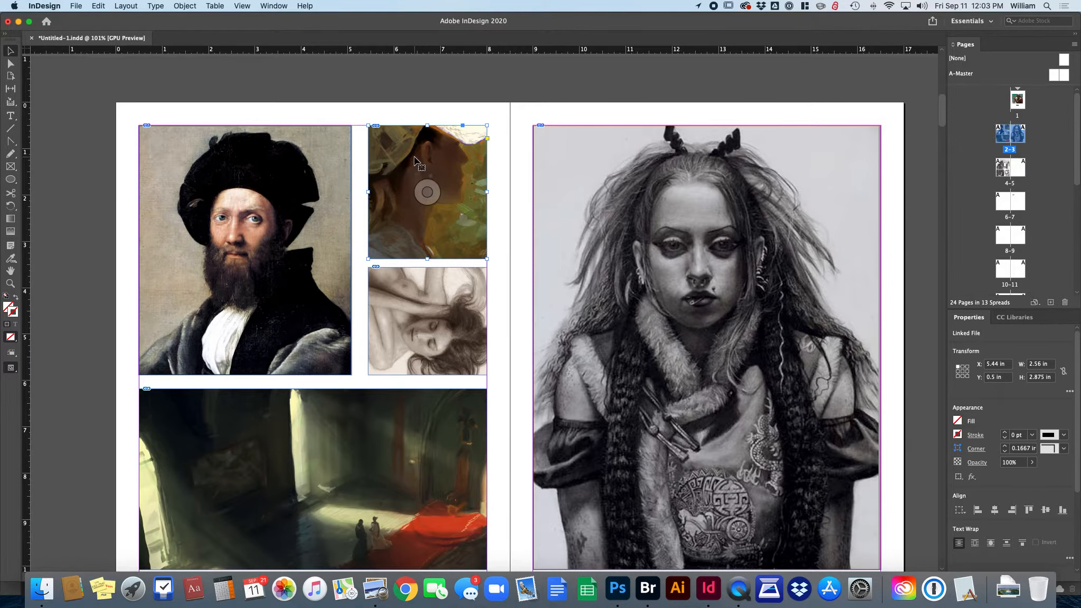
right_click(414, 160)
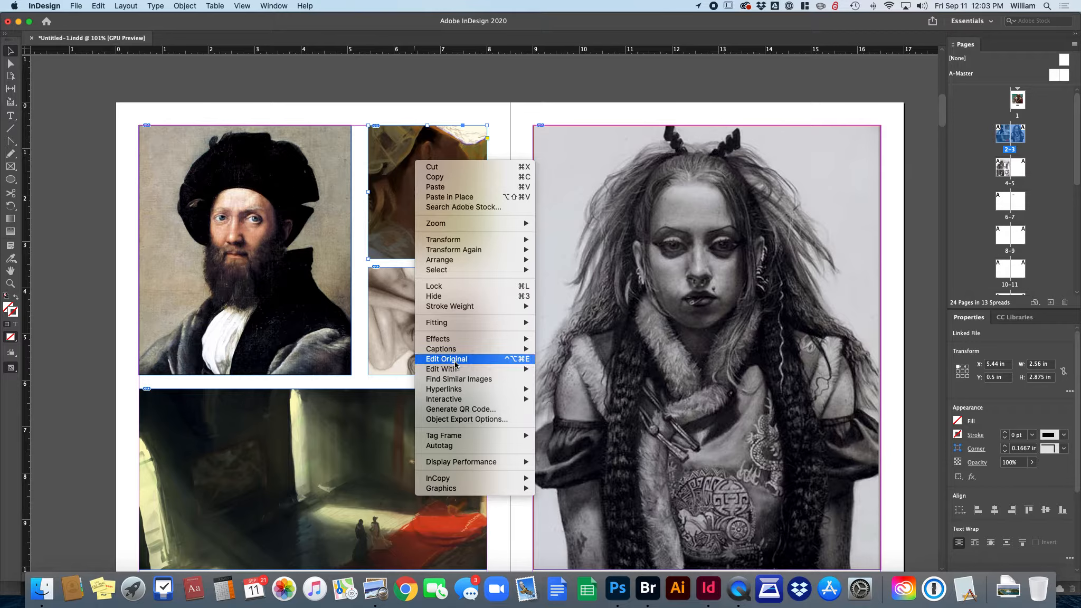
mouse_move(455, 373)
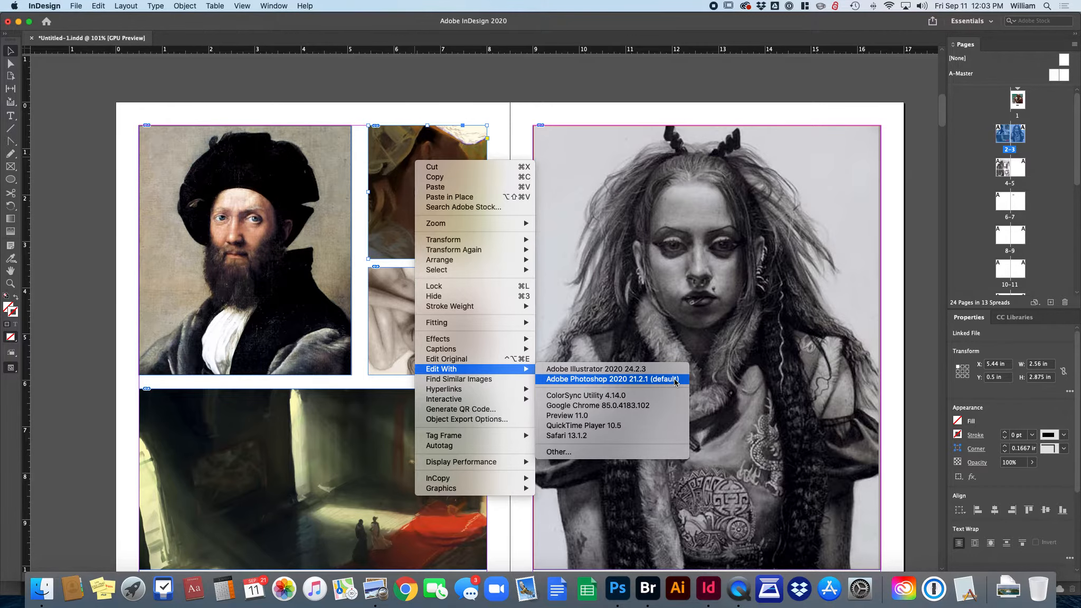
click(575, 381)
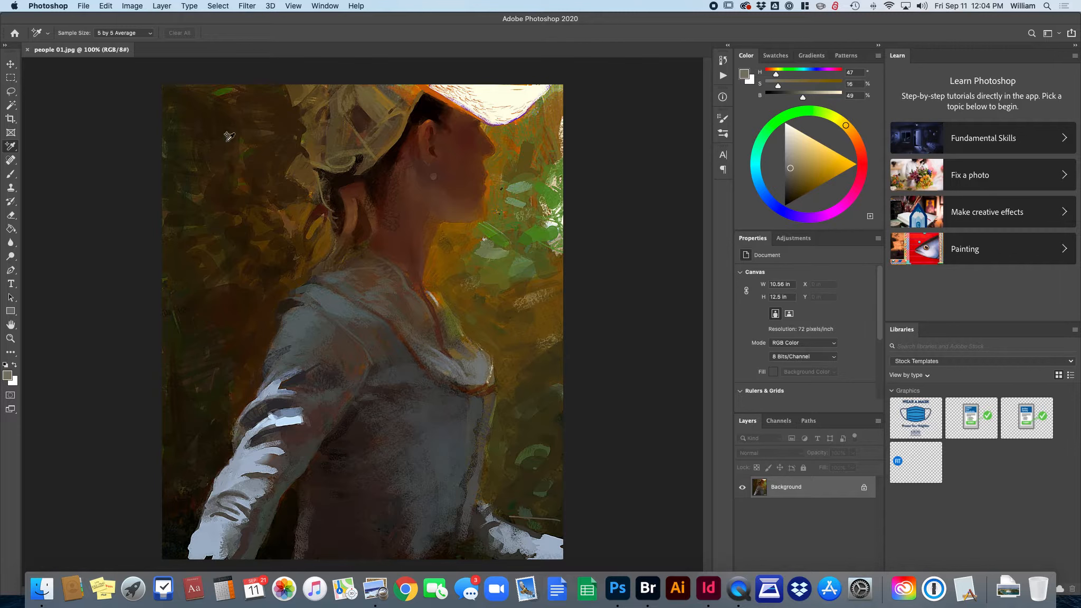
key(super+Tab)
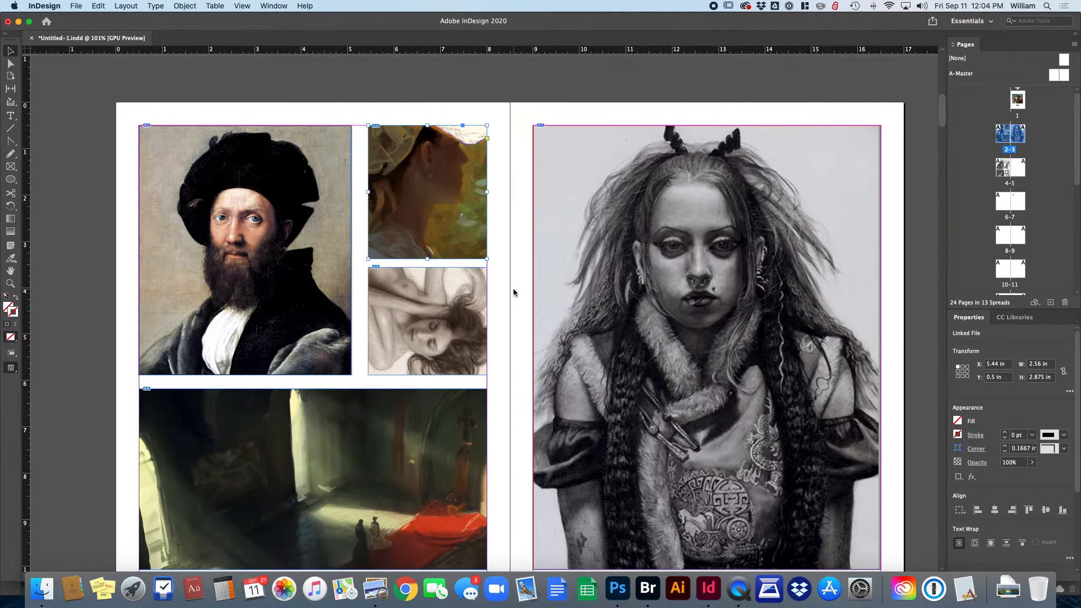
key(super+Tab)
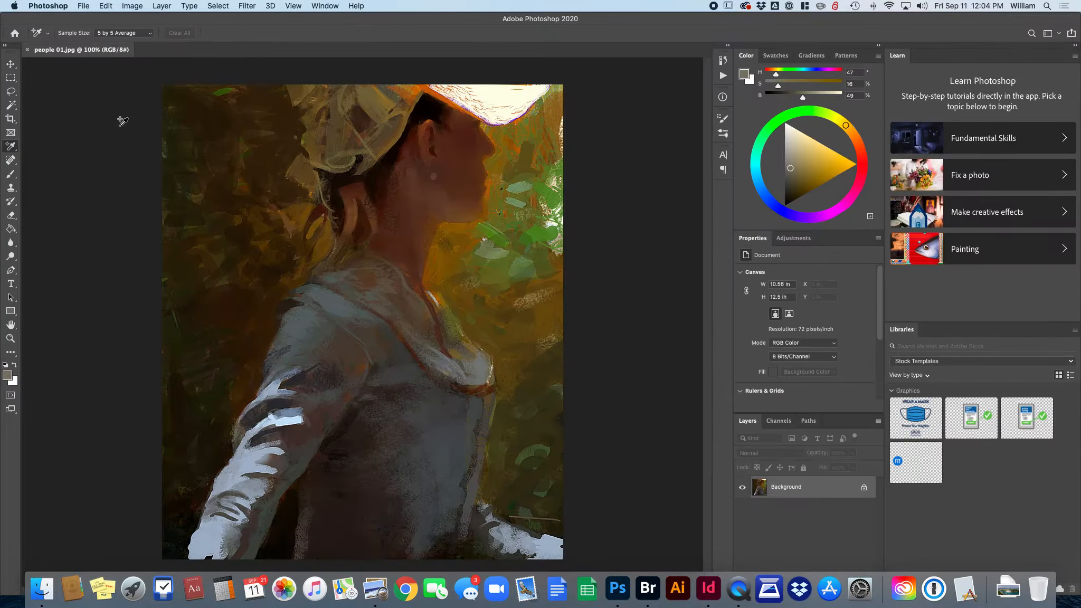
Brighten people 01.jpg with a Levels adjustment, setting the midtone input level to 1.36
click(134, 6)
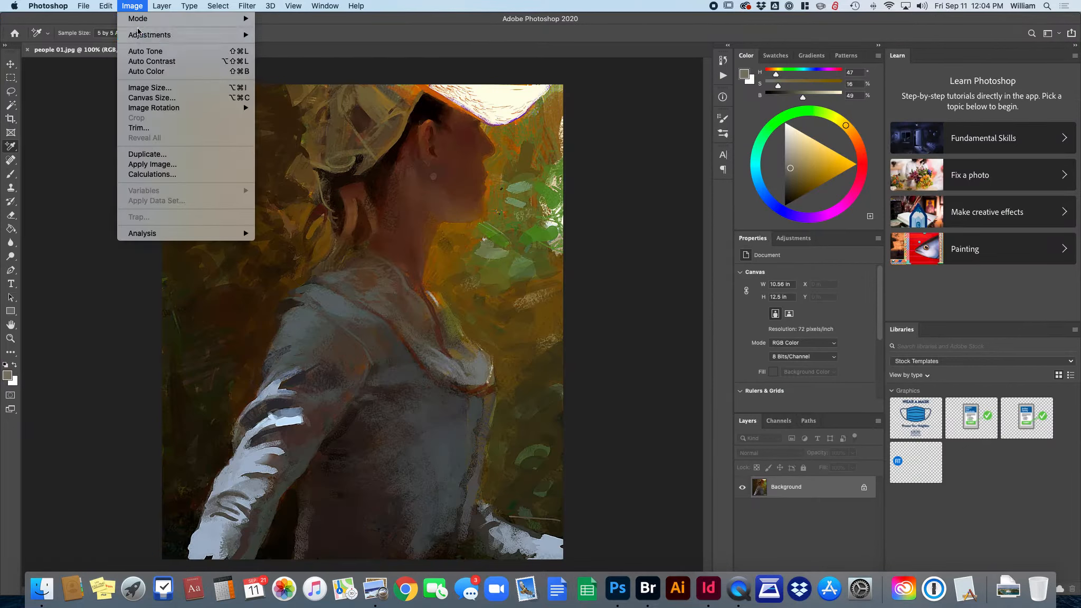
mouse_move(136, 35)
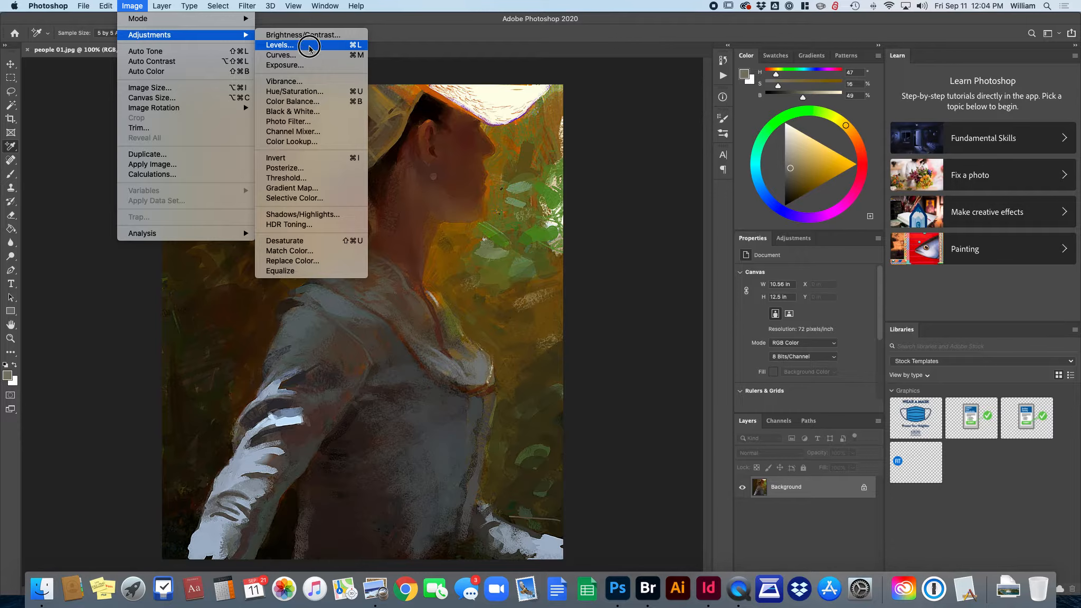
click(309, 45)
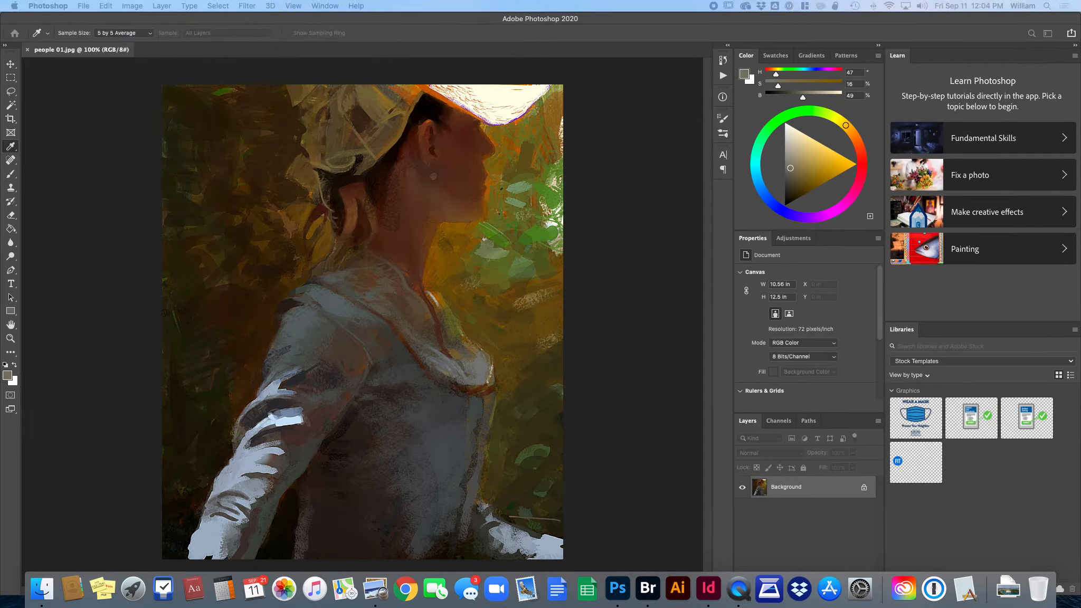
drag(763, 220, 515, 302)
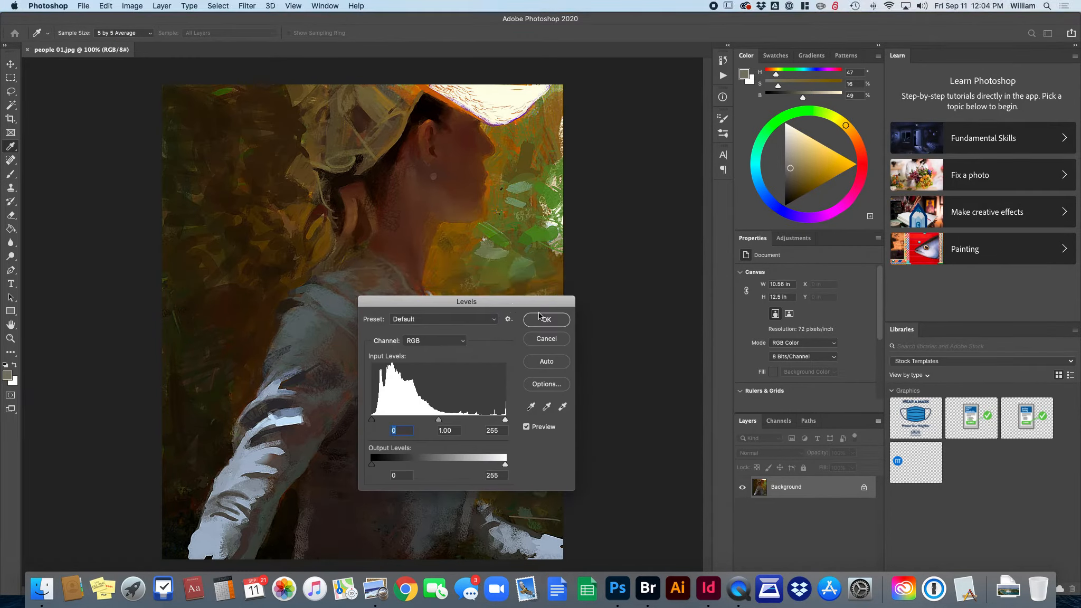
drag(439, 421, 424, 421)
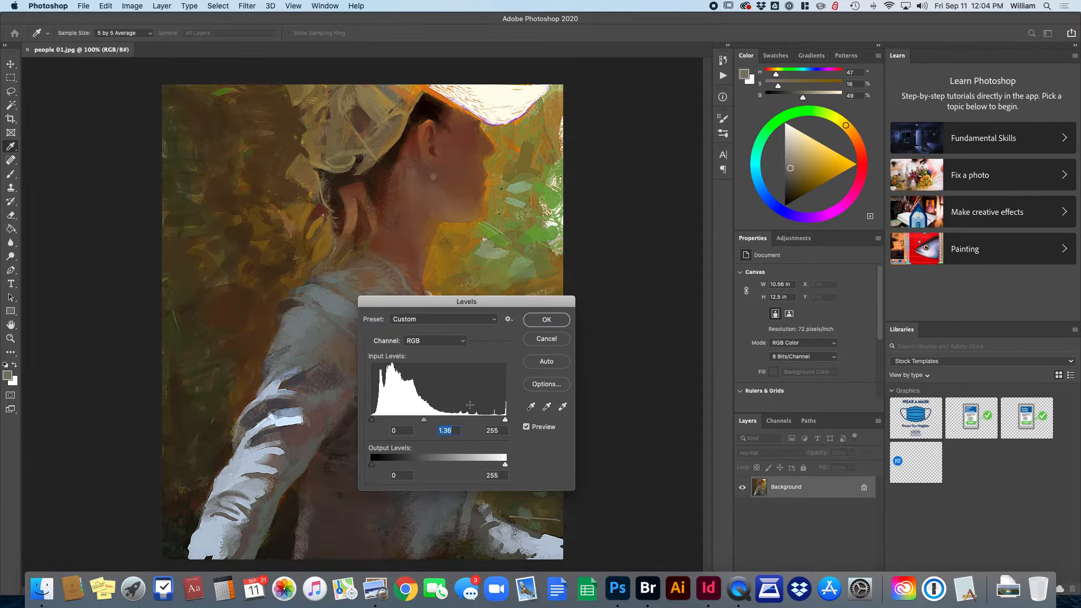
click(554, 318)
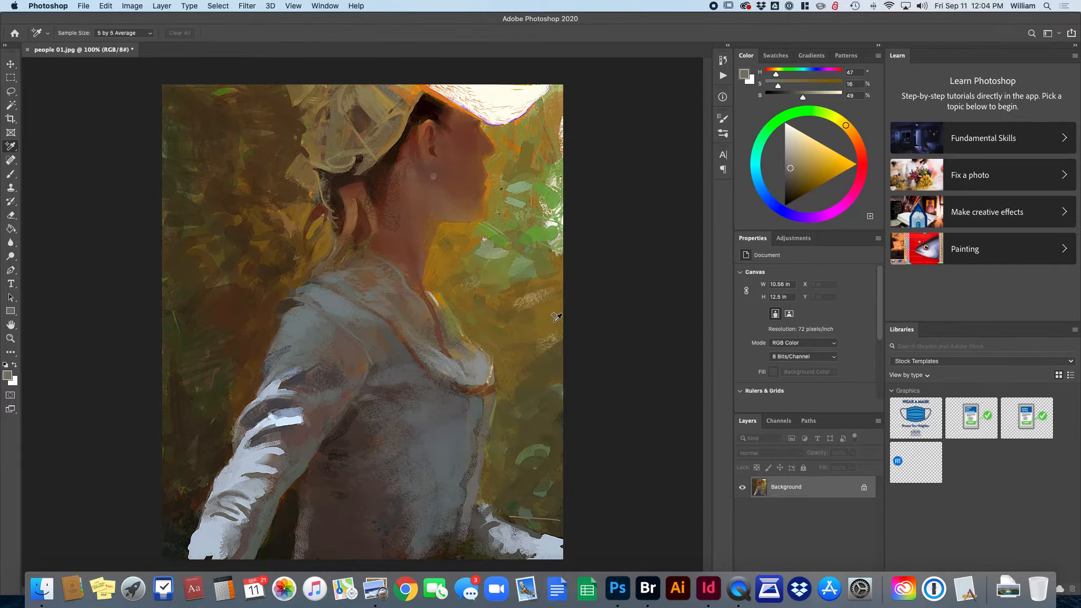
Save people 01.jpg over the original at JPEG quality 12 and close the image
click(84, 5)
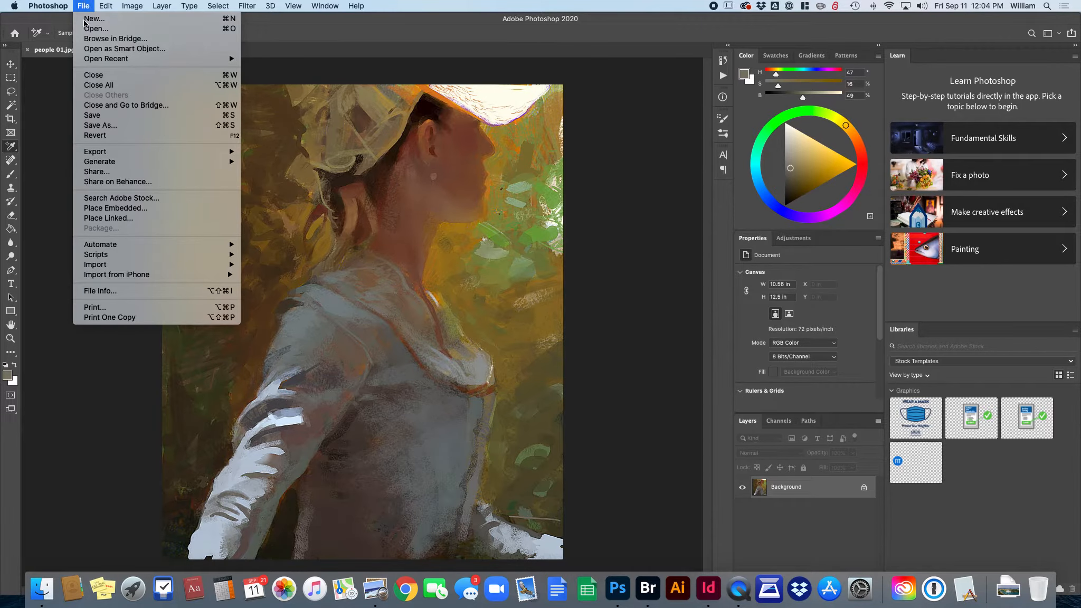
click(92, 115)
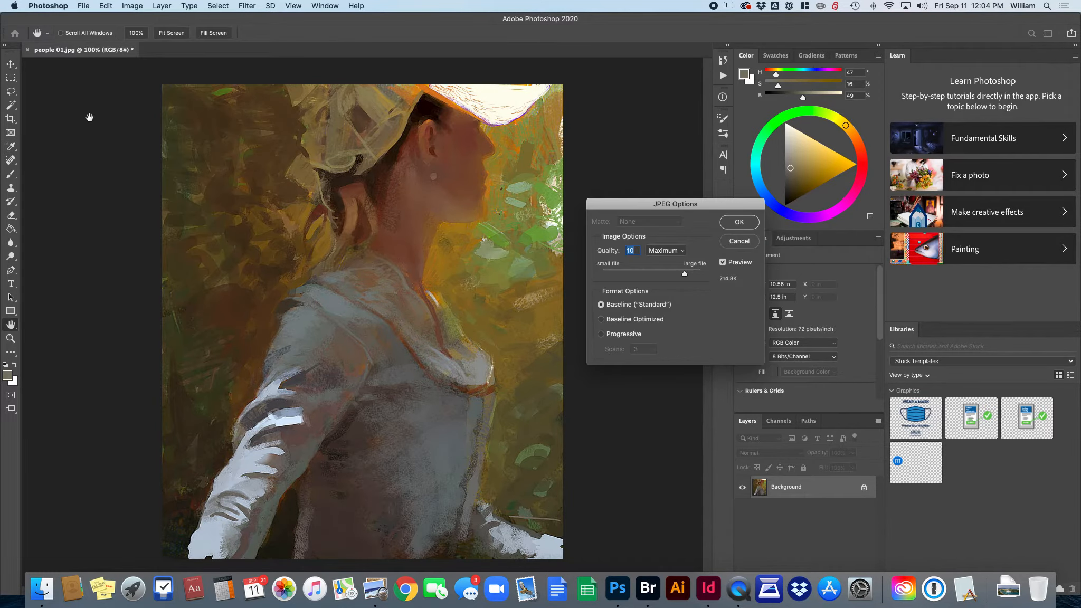
text(12)
click(741, 222)
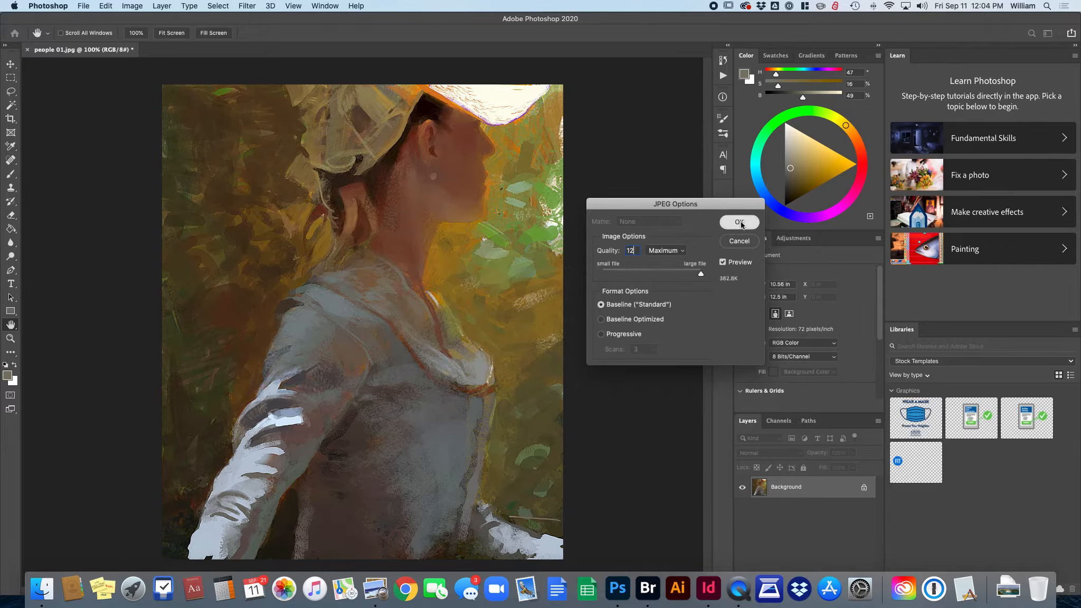
click(83, 5)
click(97, 72)
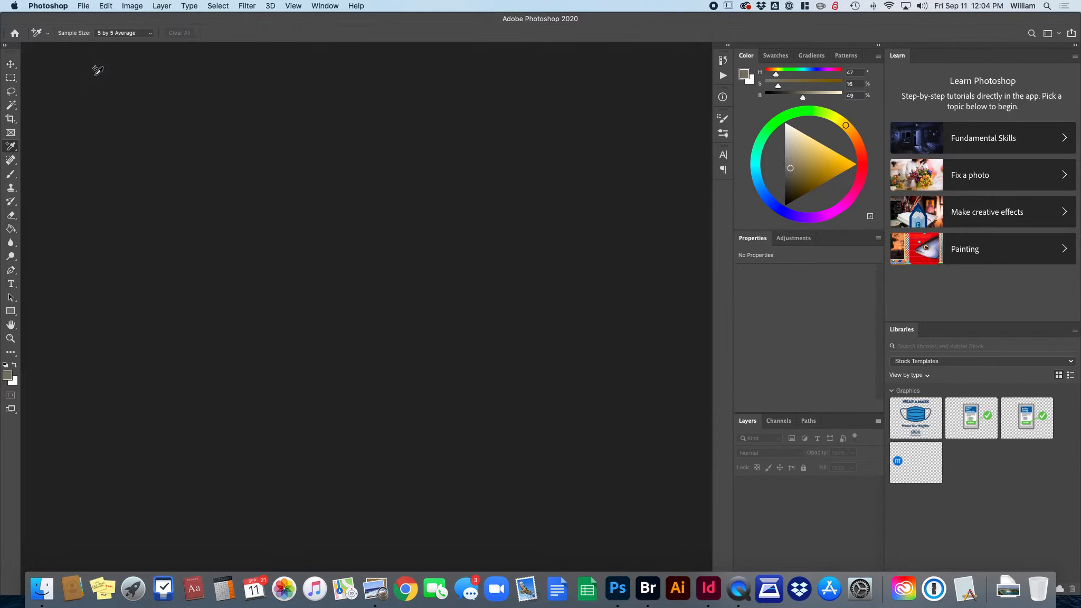
Switch back to InDesign to check the edited picture on page 2, and go on to pages 4–5
key(super+Tab)
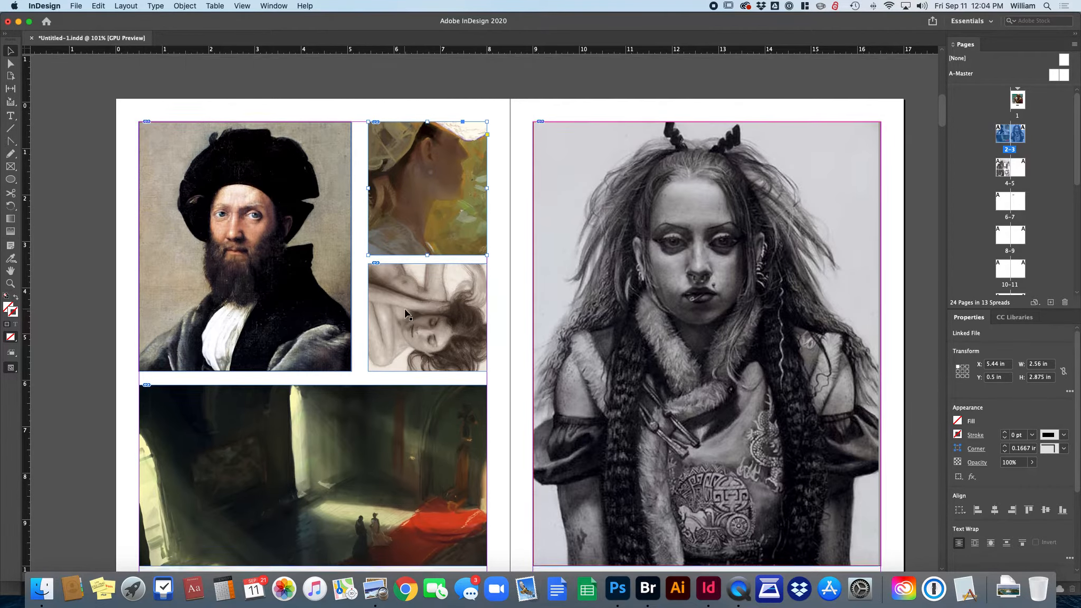
scroll(309, 385, down, 10)
scroll(406, 314, down, 7)
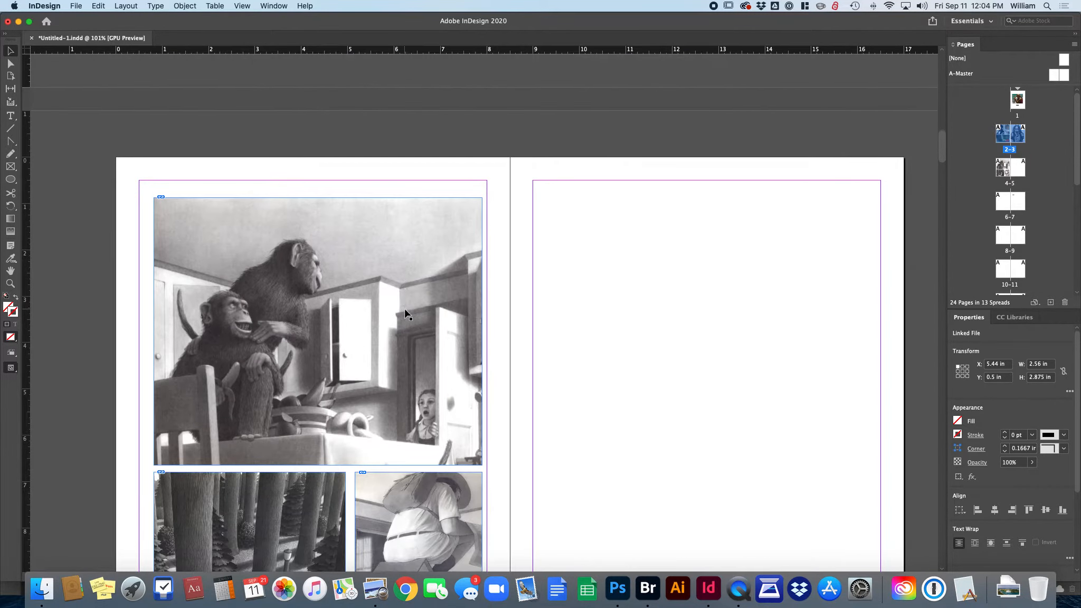
Try to edit the original of the monkey picture on page 4 in its default application, and close it again
scroll(406, 310, down, 1)
click(405, 311)
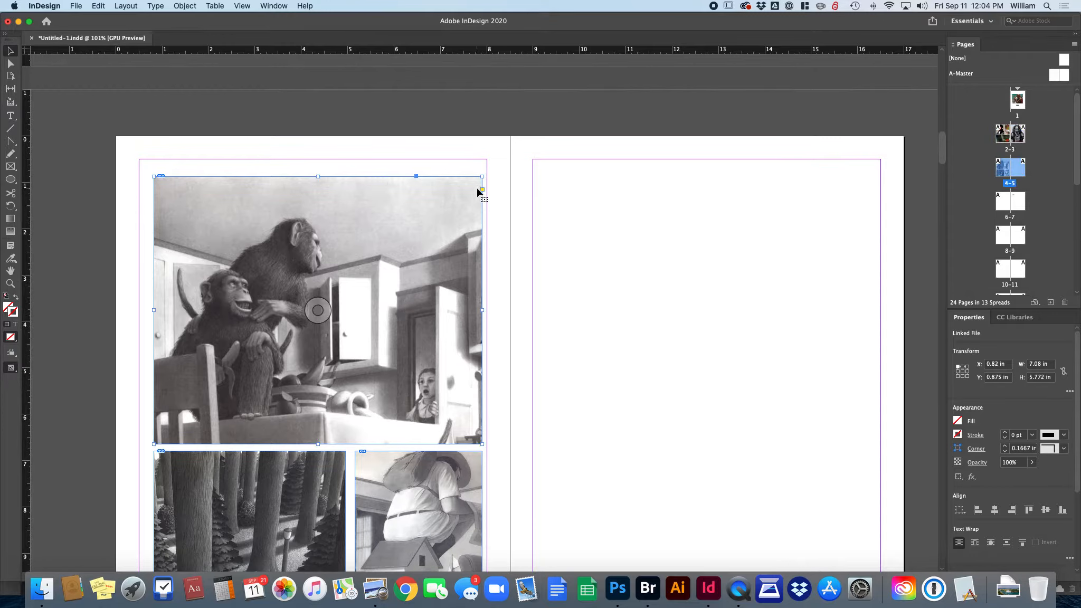
right_click(217, 205)
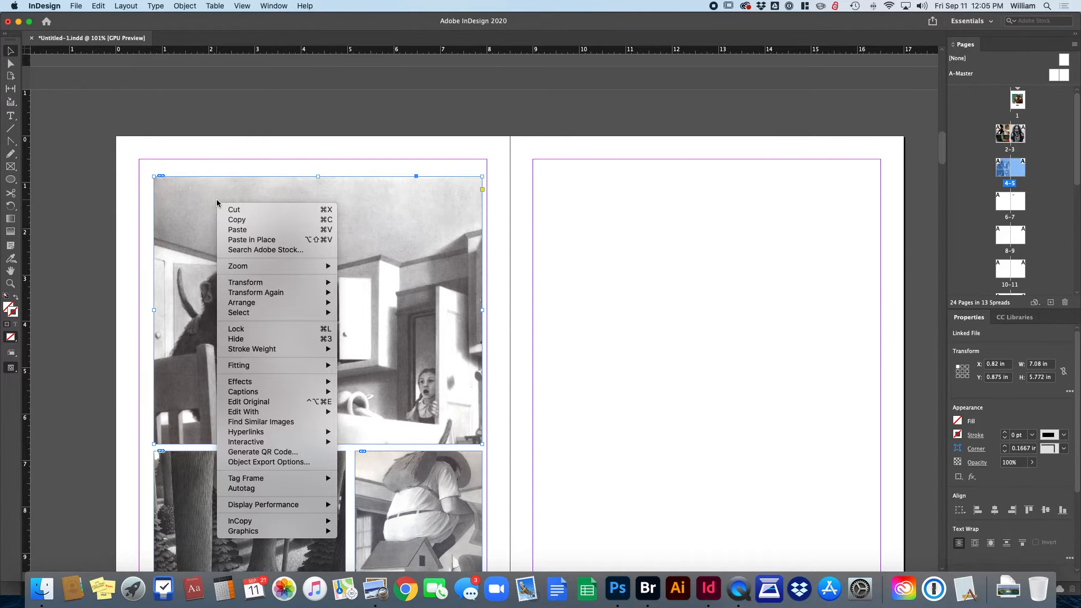
click(282, 402)
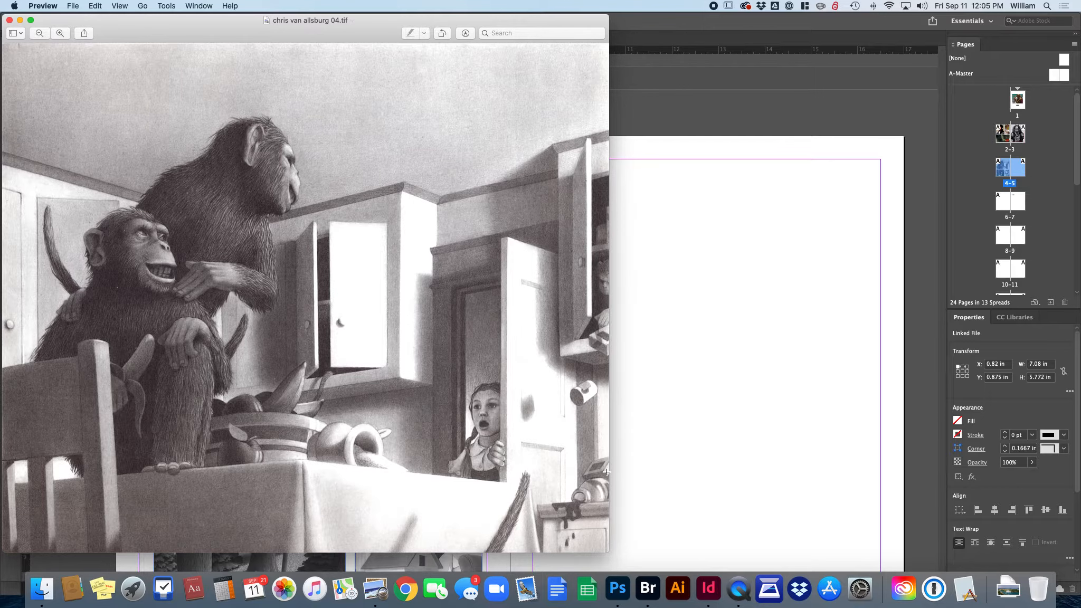
key(super+w)
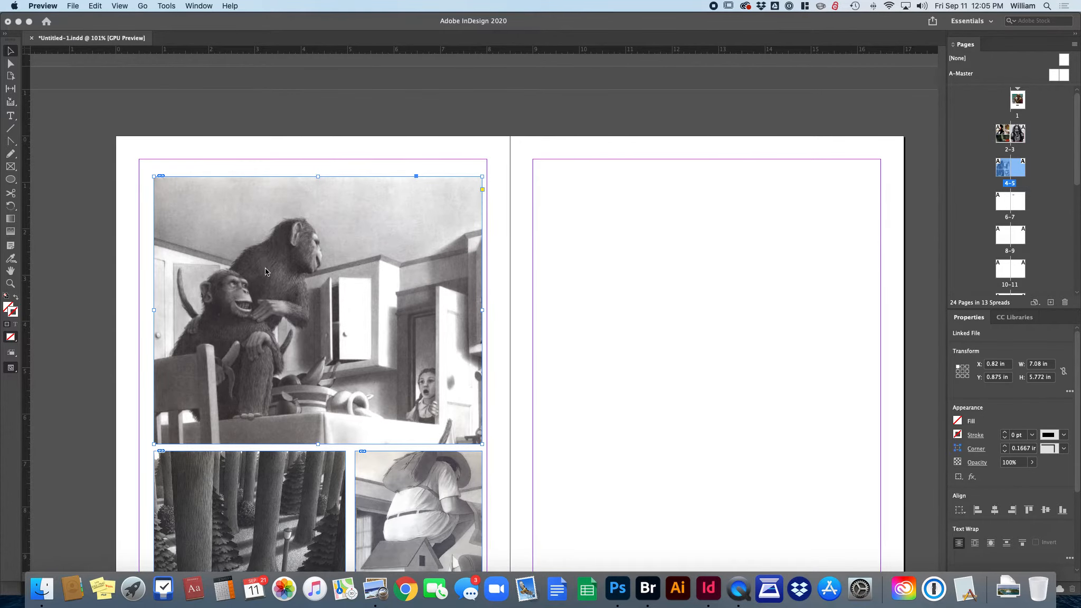
Open the linked monkey picture on page 4 for editing with Adobe Photoshop 2020
click(404, 276)
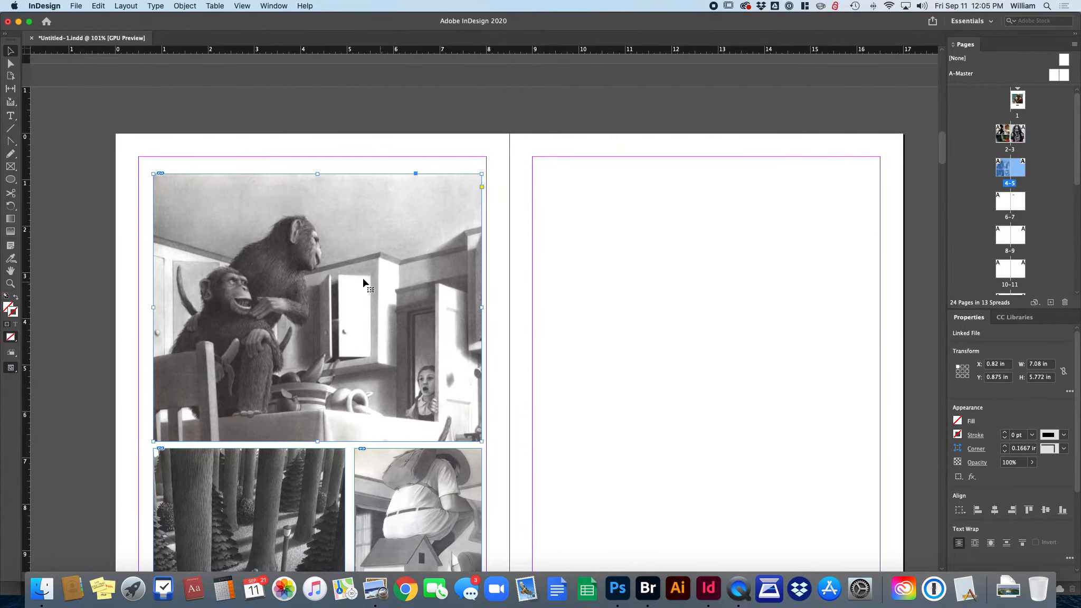
right_click(303, 265)
mouse_move(333, 442)
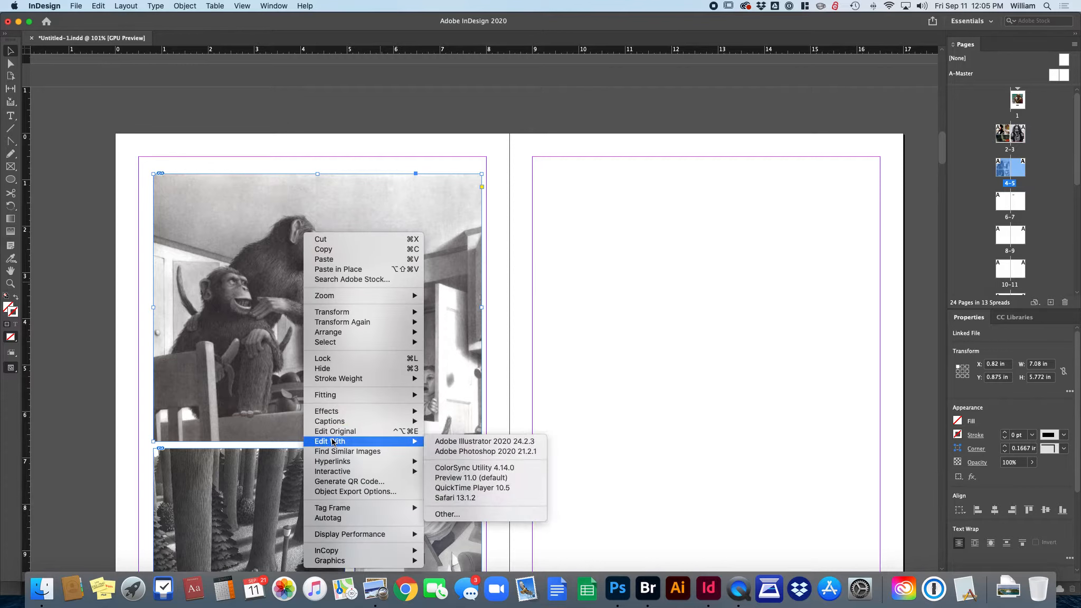
click(486, 452)
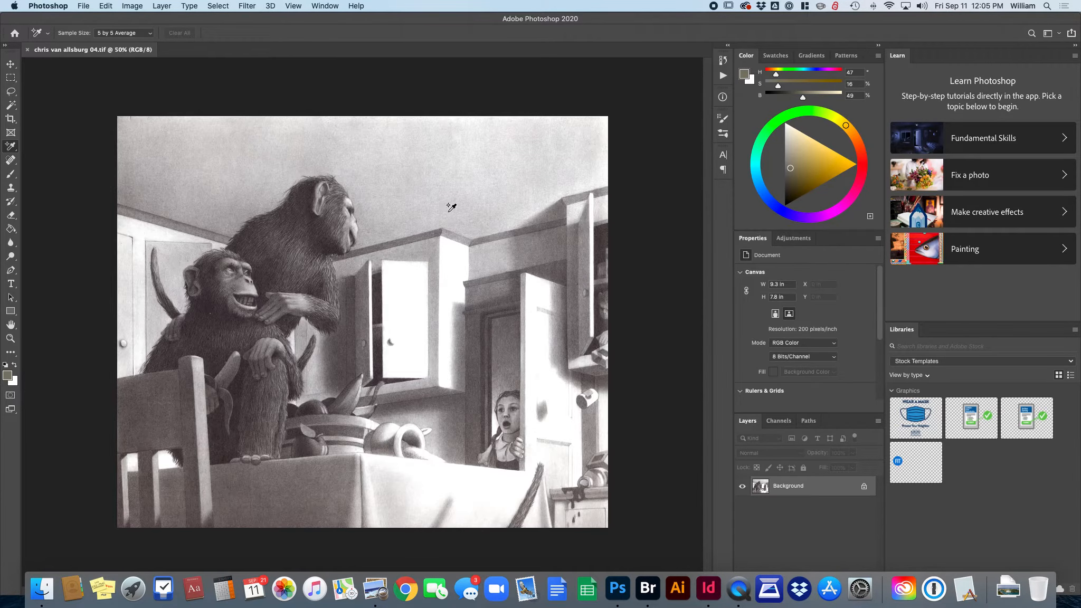
Paint a speech bubble reading "HI!" beside the upper monkey's head with a black 3 px brush
key(b)
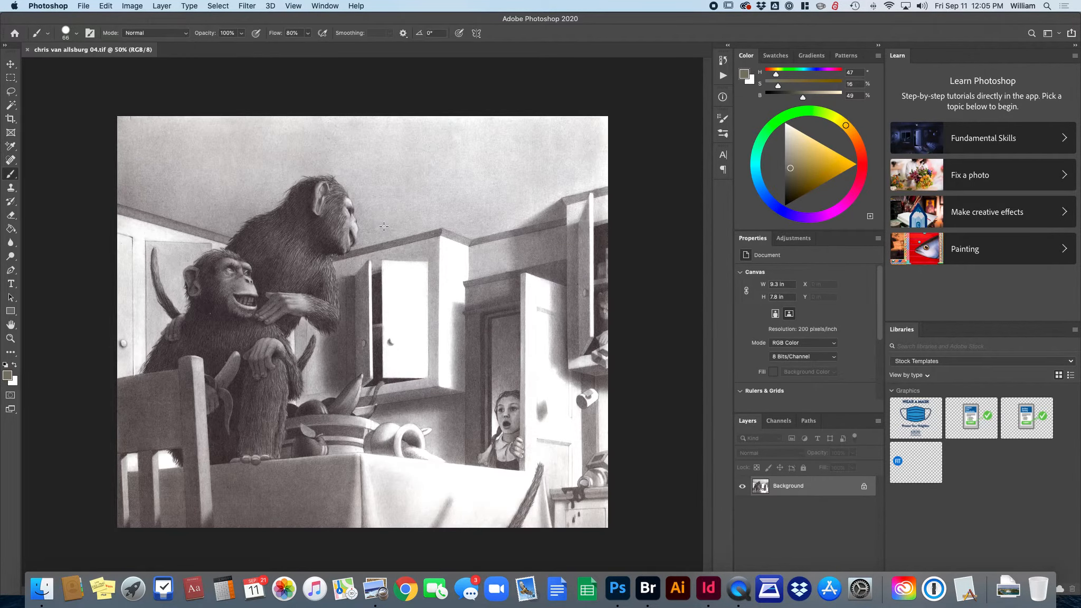
key(d)
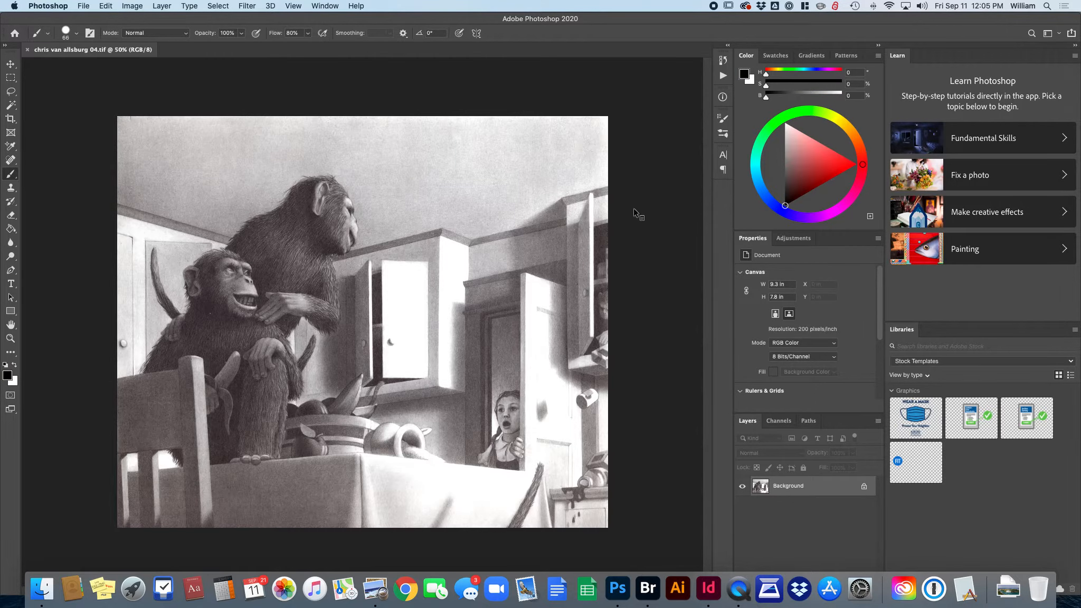
drag(499, 220, 426, 221)
super+click(393, 207)
scroll(392, 214, down, 5)
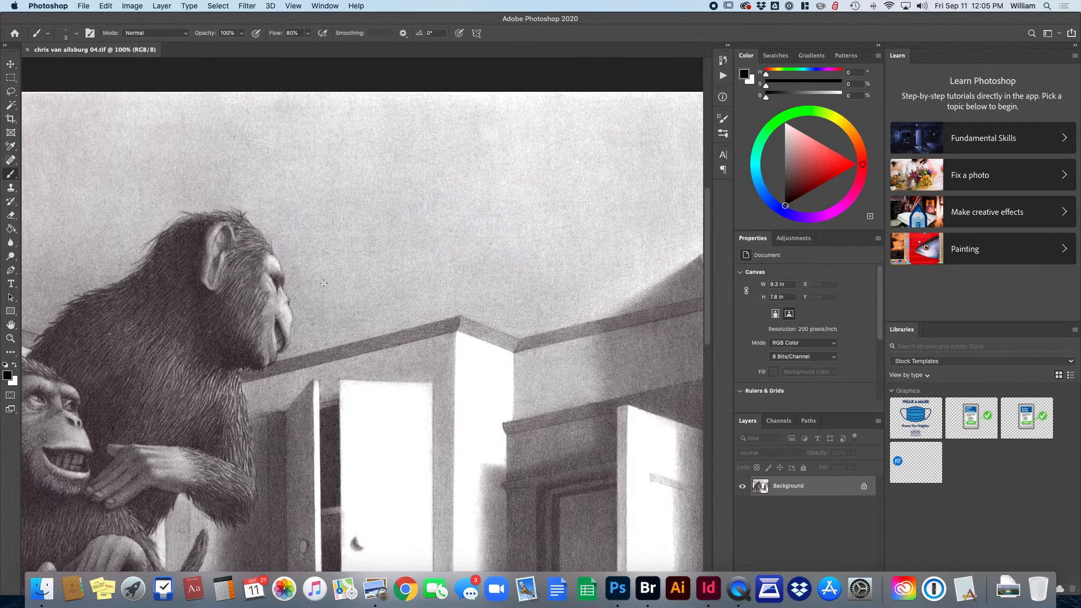
mouse_move(338, 285)
mouse_down()
mouse_move(380, 257)
mouse_move(364, 202)
mouse_move(394, 165)
mouse_move(480, 166)
mouse_move(506, 228)
mouse_move(493, 268)
mouse_move(451, 275)
mouse_move(398, 265)
mouse_move(338, 285)
mouse_up()
mouse_move(397, 194)
mouse_down()
mouse_move(395, 236)
mouse_move(418, 221)
mouse_move(421, 199)
mouse_move(419, 235)
mouse_up()
mouse_move(450, 196)
mouse_down()
mouse_move(449, 237)
mouse_move(470, 214)
mouse_move(468, 236)
mouse_up()
click(465, 248)
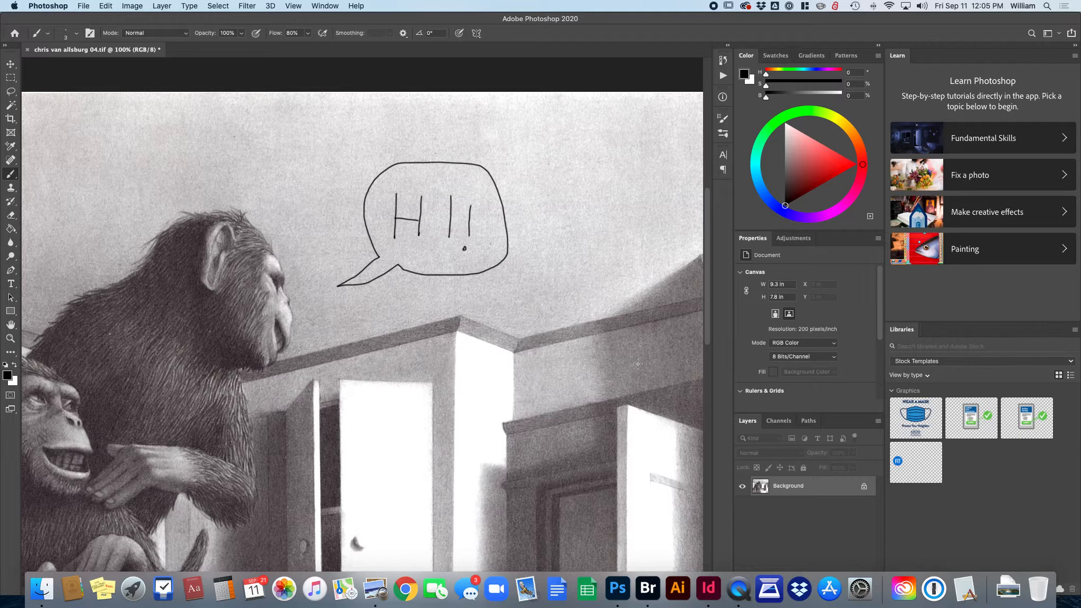
Save chris van allsburg 04.tif and switch to InDesign to check the edited picture on page 4
click(84, 6)
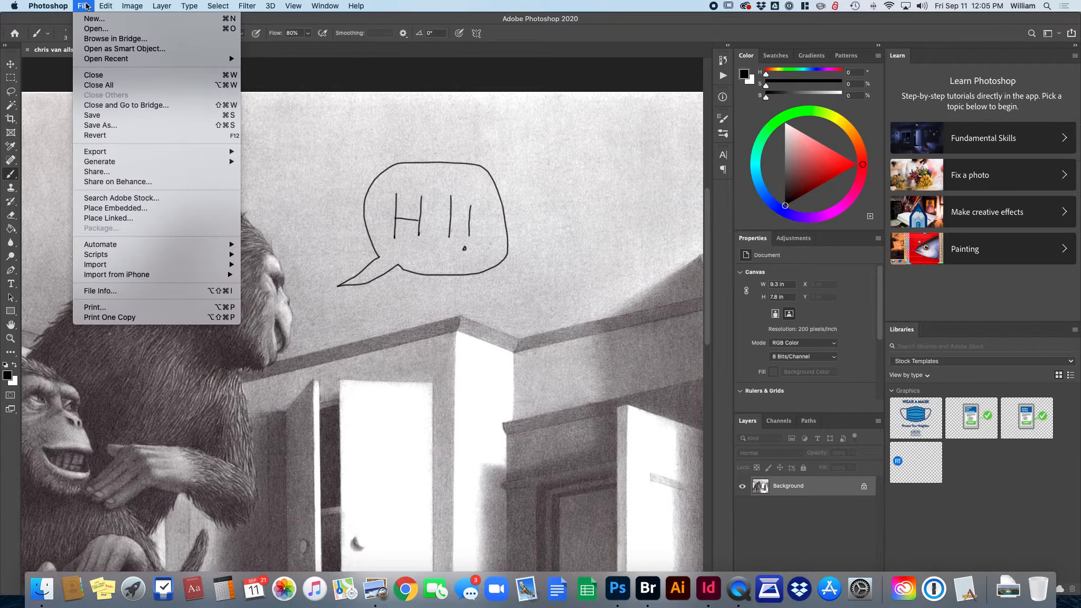
click(91, 116)
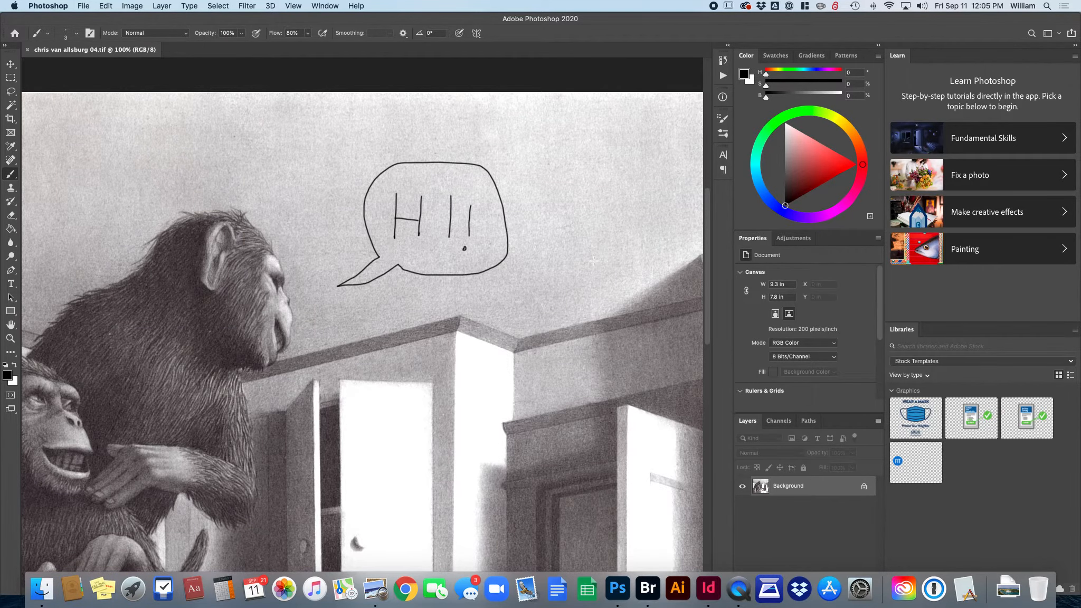
key(super+Tab)
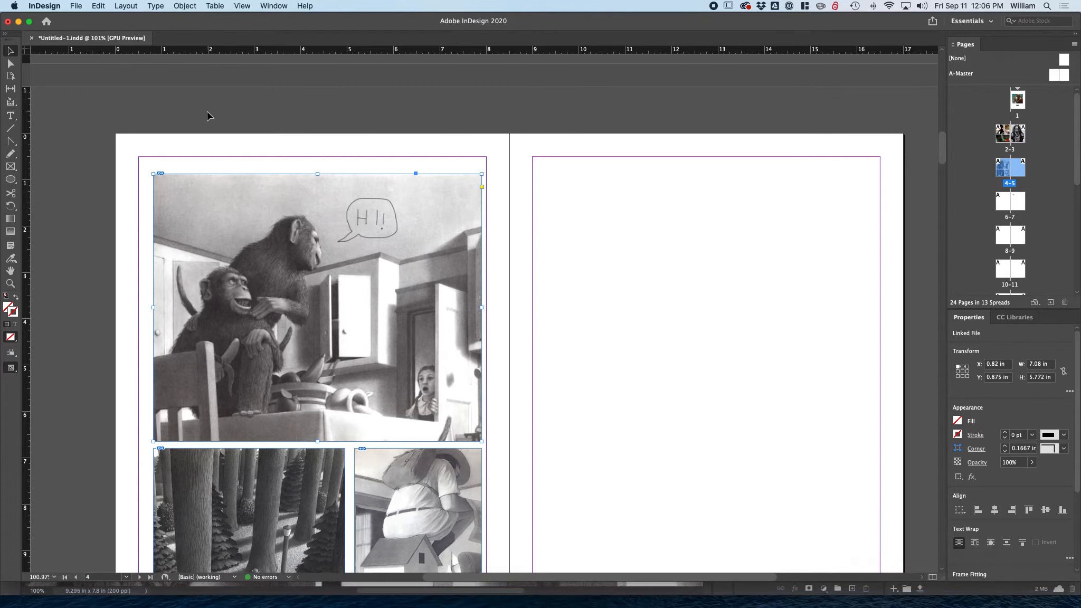
scroll(648, 285, down, 1)
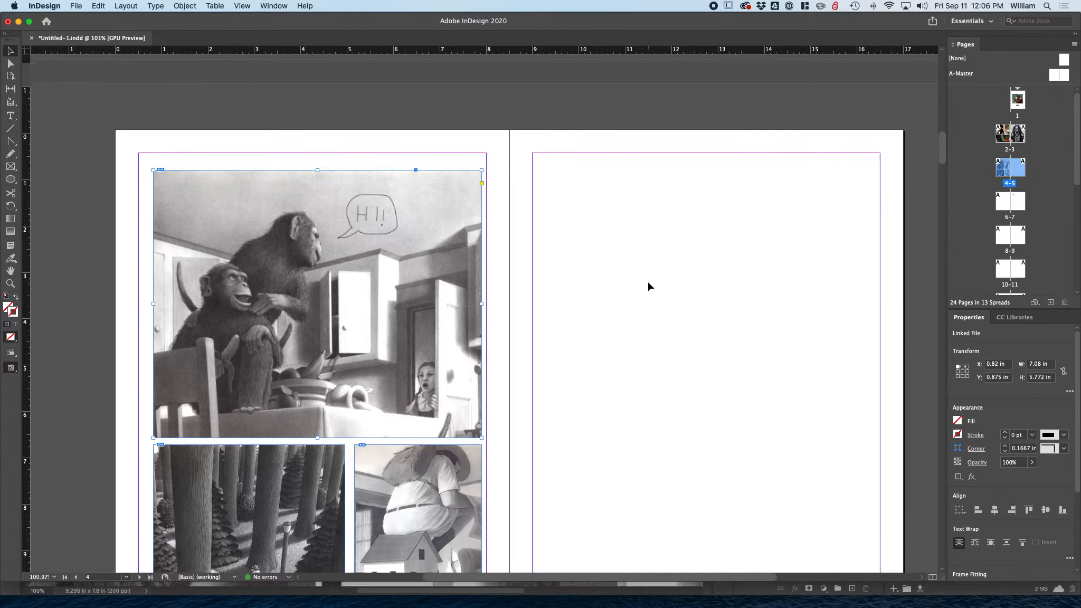
scroll(649, 286, down, 5)
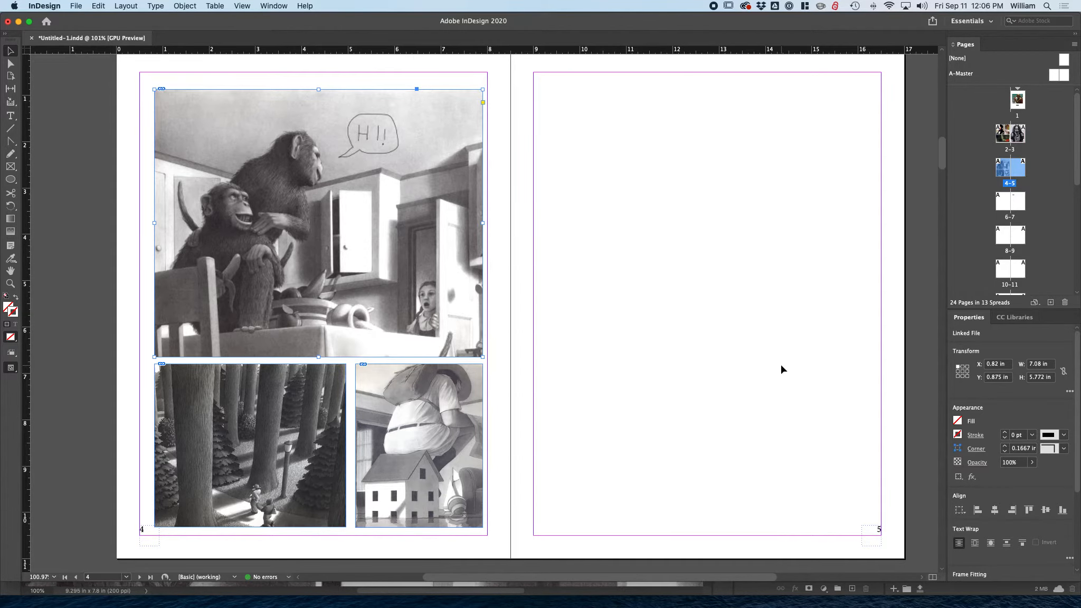
Switch back to Photoshop, undo all the speech bubble and lettering strokes, and save the image
key(super+Tab)
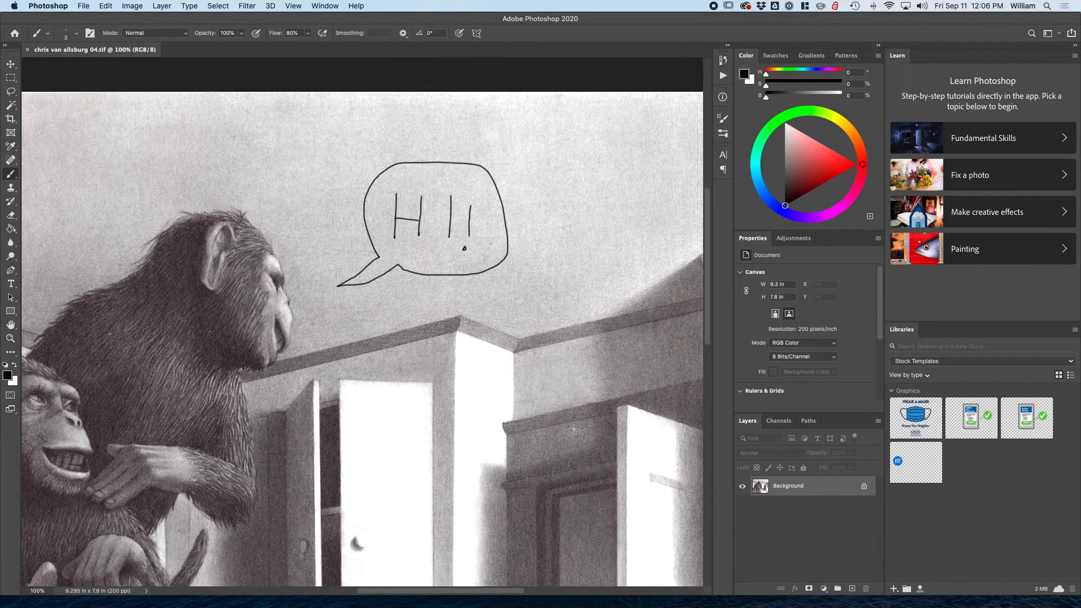
key(super+minus)
key(super+minus)
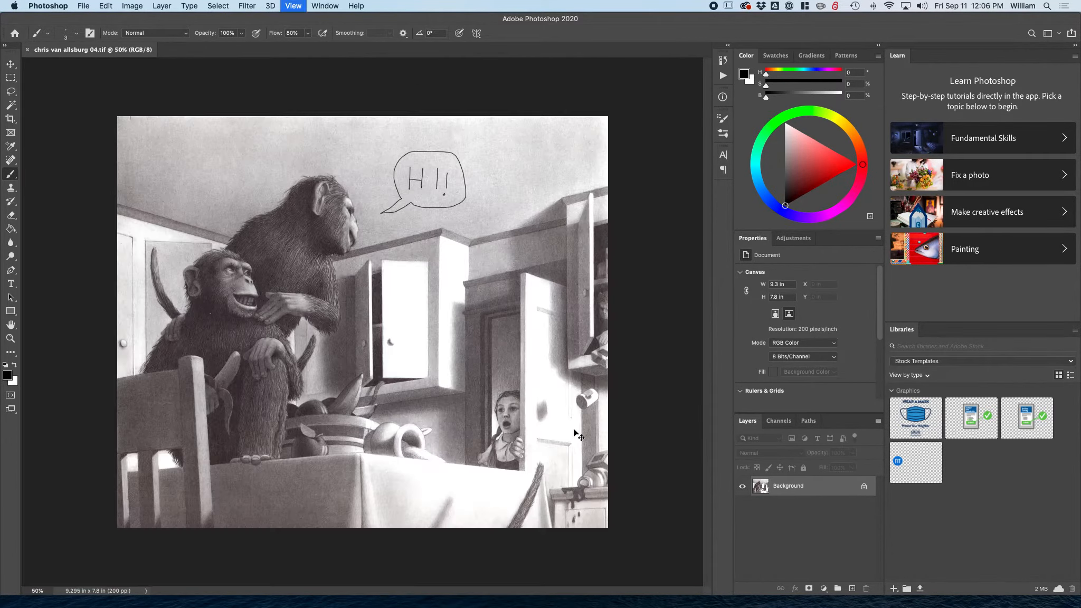
key(super+z)
key(super+z)
key(super+z)
key(super+z)
key(super+z)
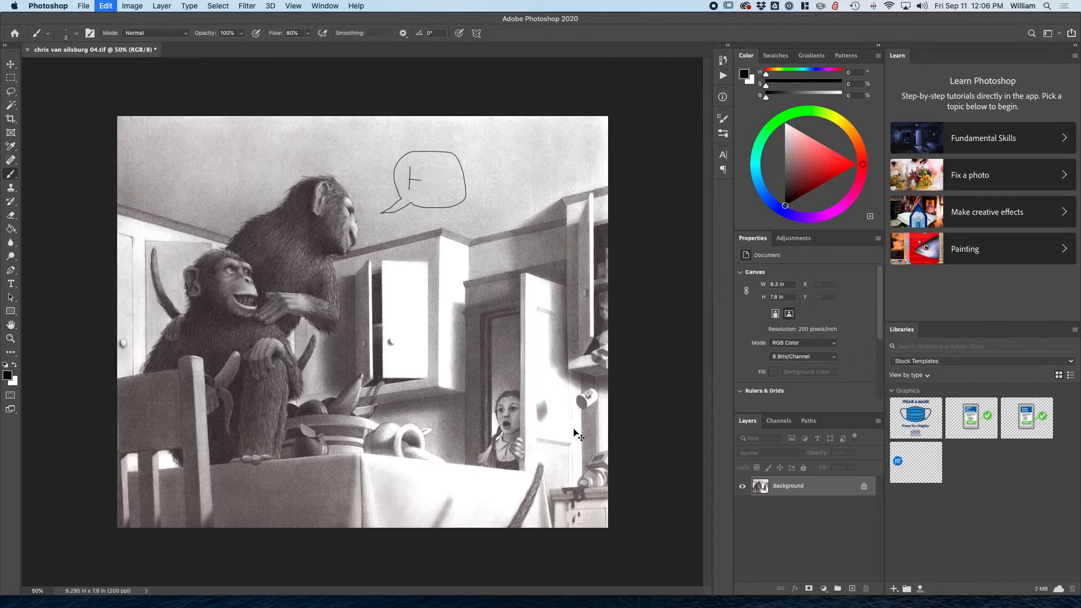
key(super+z)
key(super+z)
key(super+z)
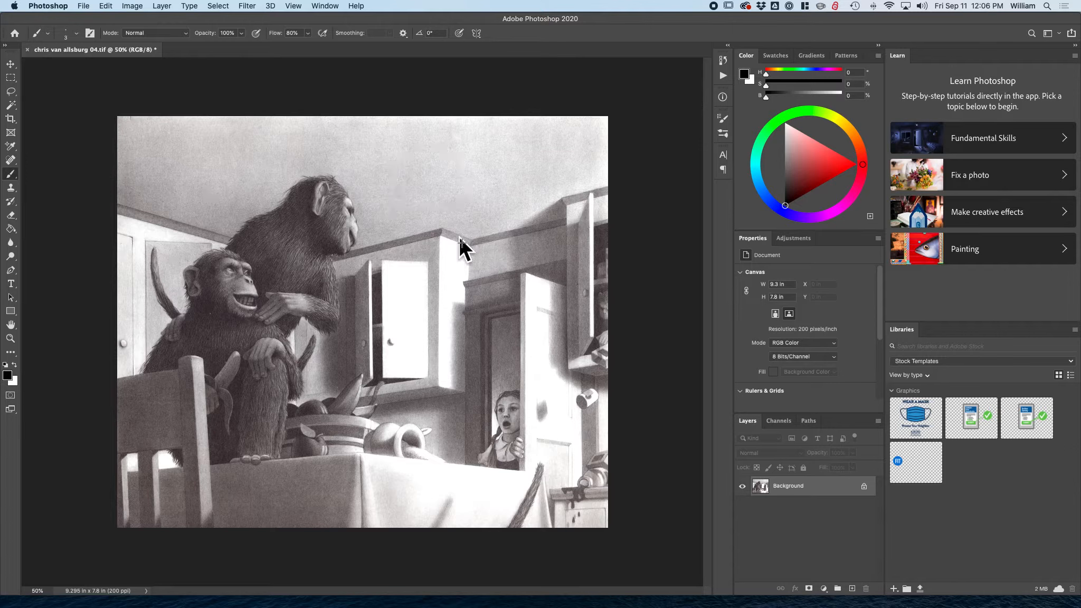
click(83, 6)
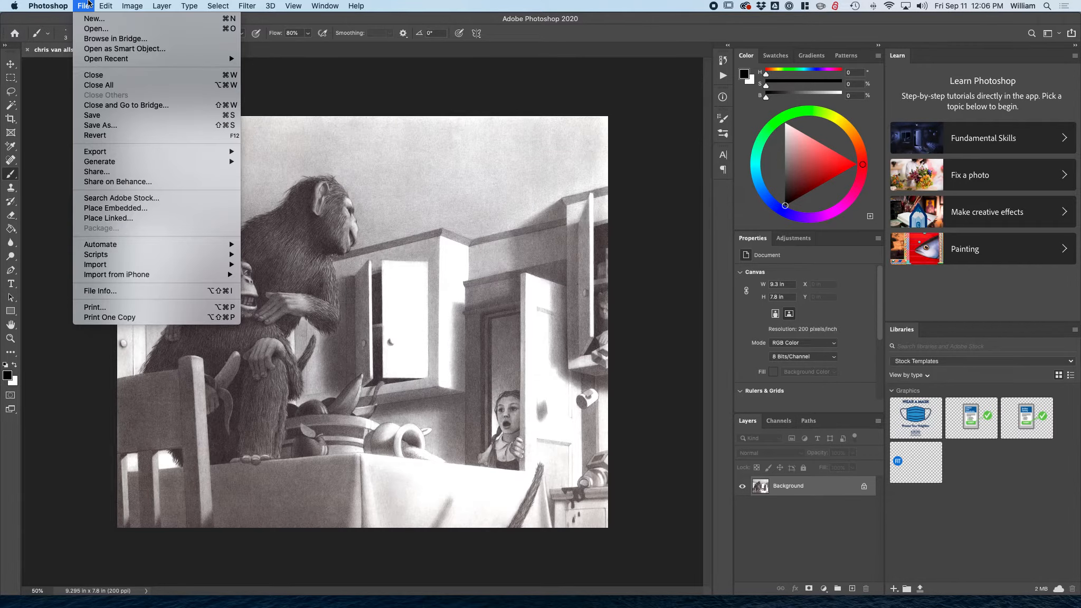
click(97, 116)
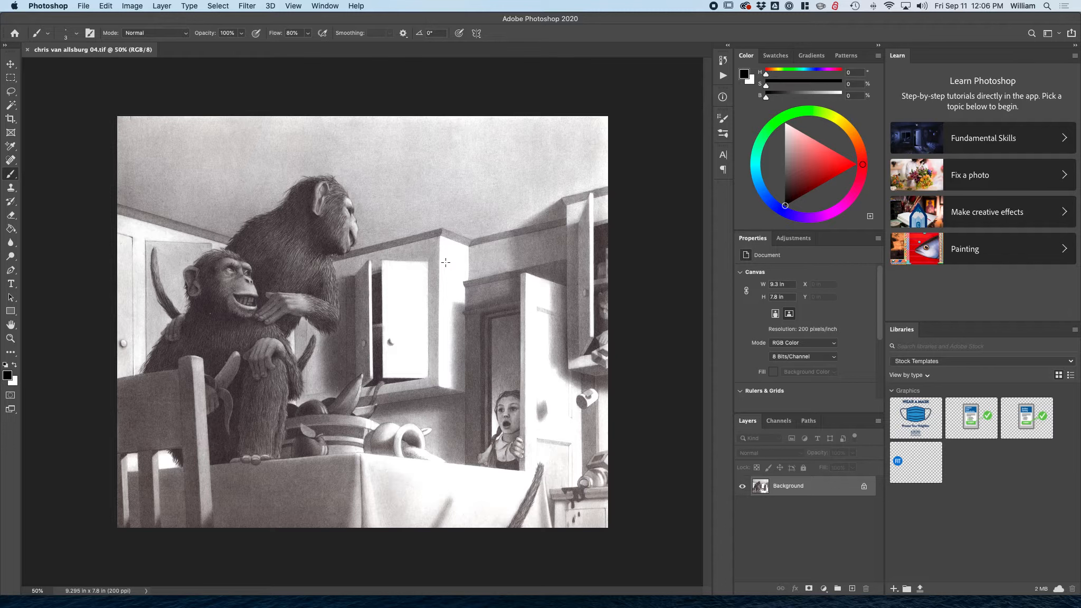
Switch to InDesign and compare the placed monkey picture on page 4 with the image in Photoshop
key(super+Tab)
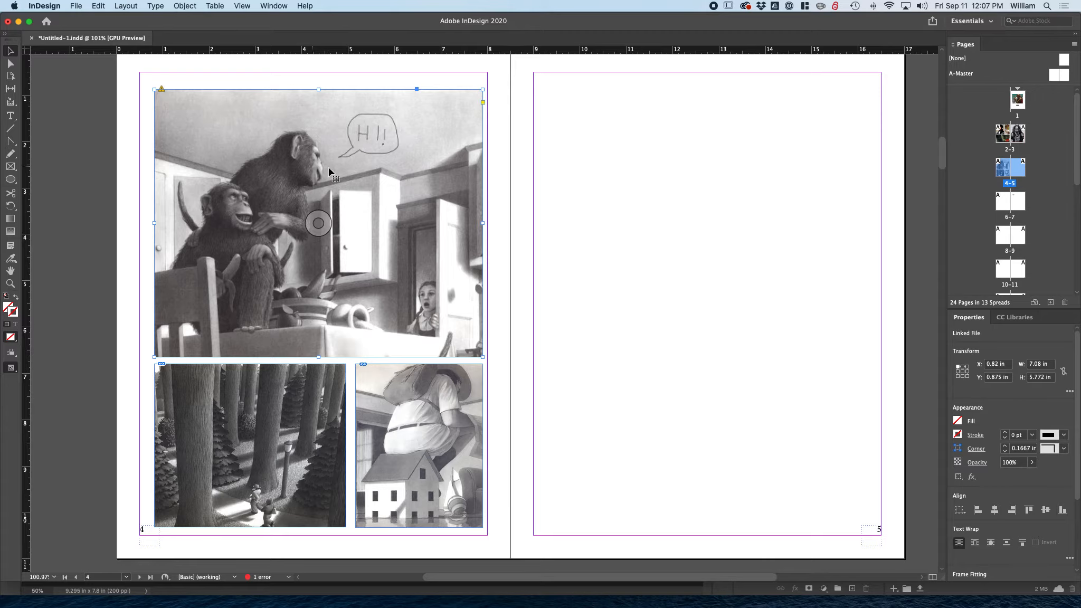
right_click(365, 207)
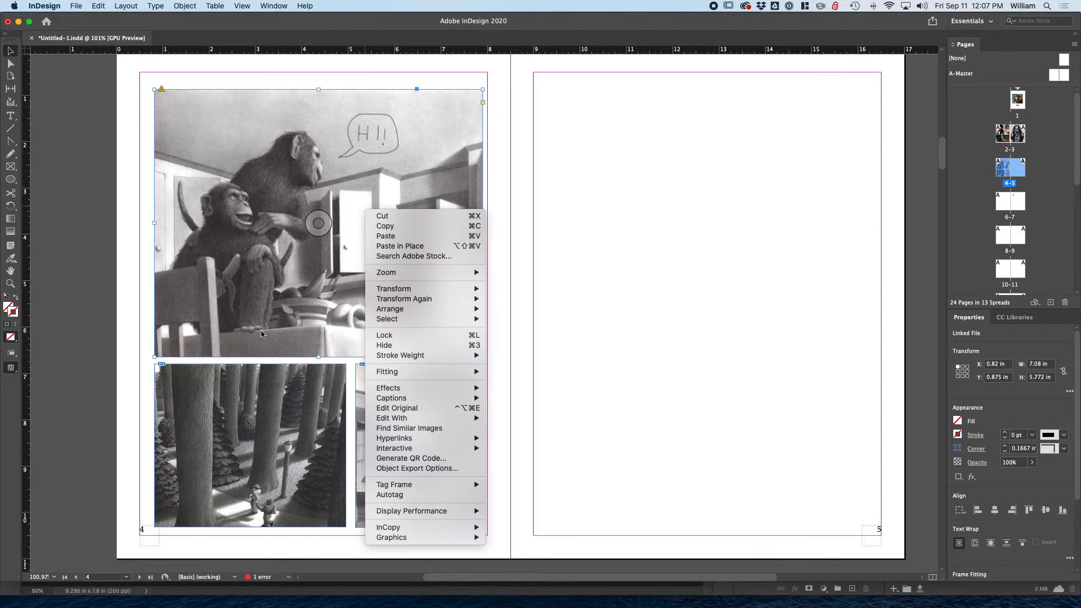
click(242, 300)
key(super+Tab)
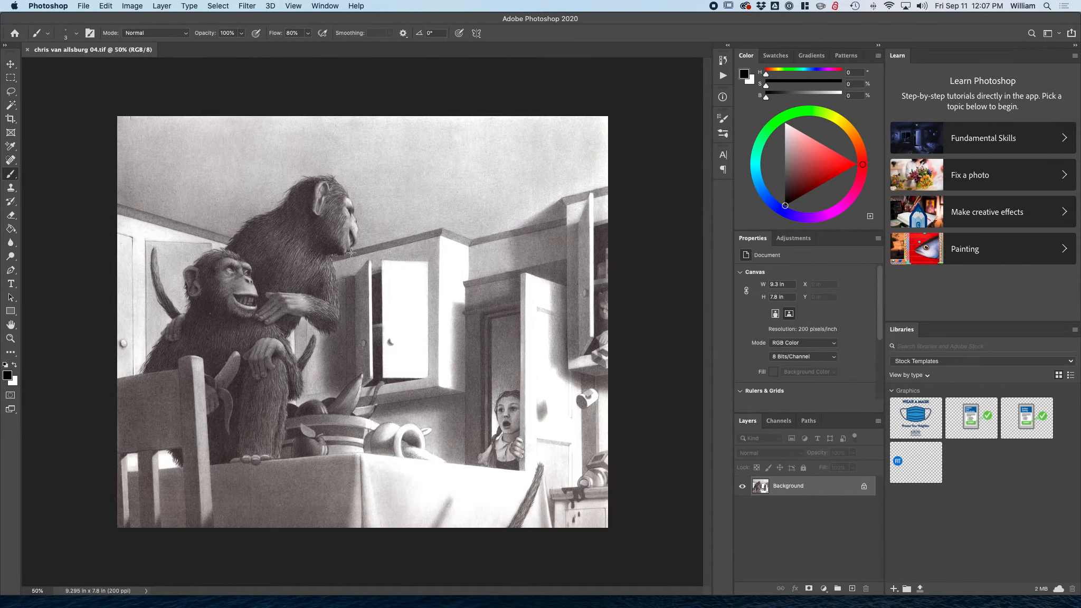
key(super+Tab)
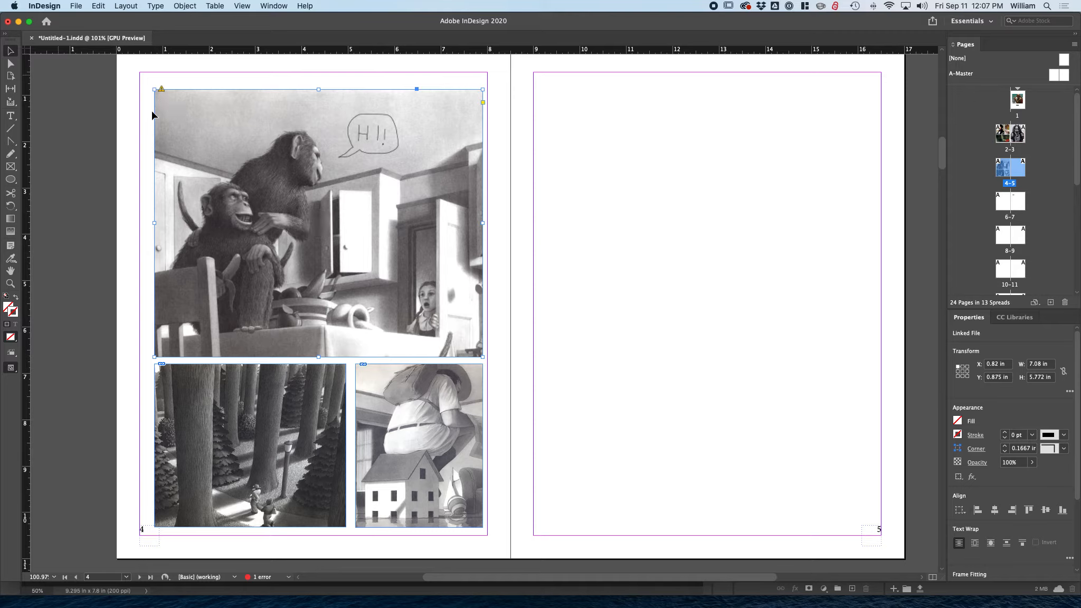
Show the document's links and update the modified link chris van allsburg 04.tif
click(267, 8)
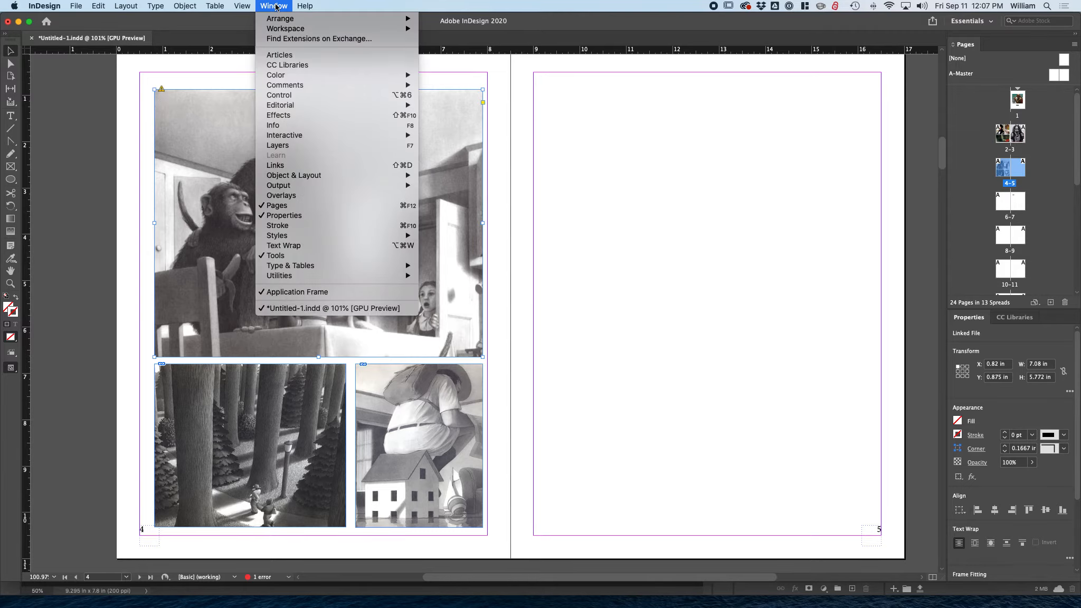
click(295, 165)
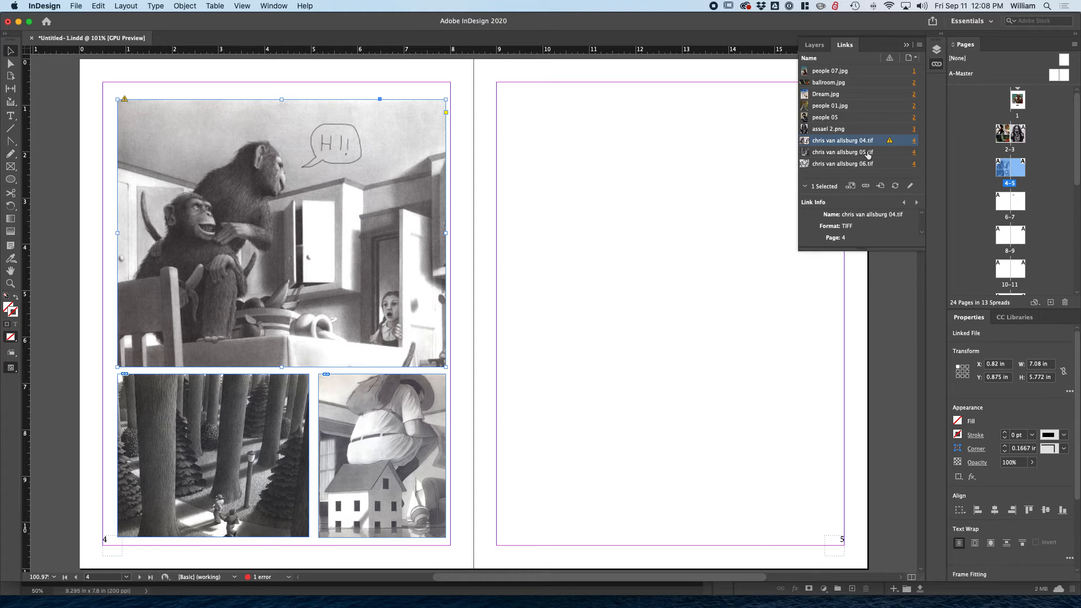
click(895, 187)
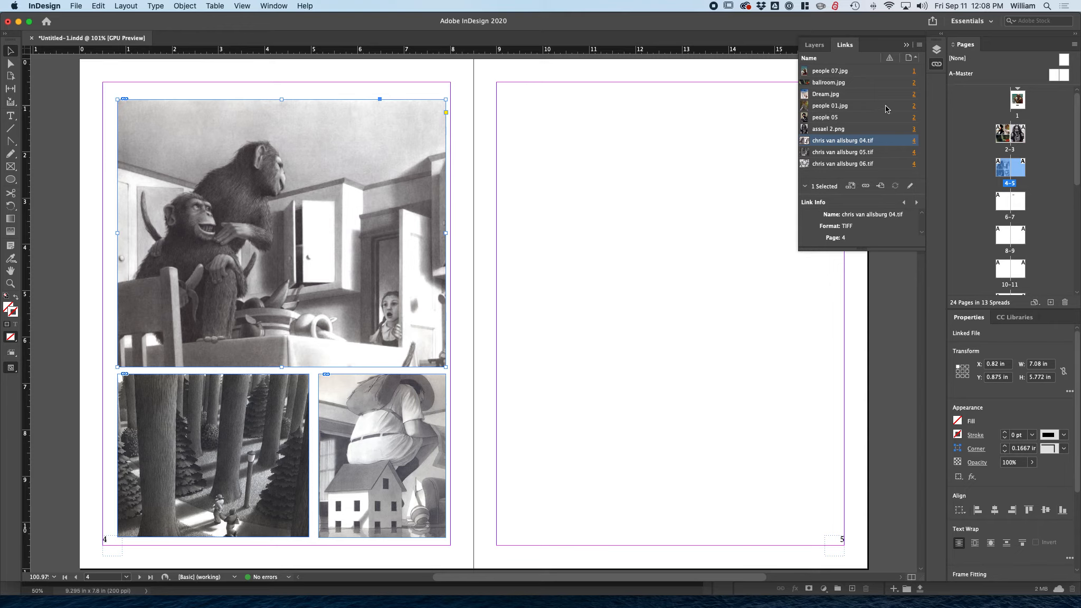
Go to the linked pictures people 05 and assael 2.png in the layout from the list of links
click(915, 118)
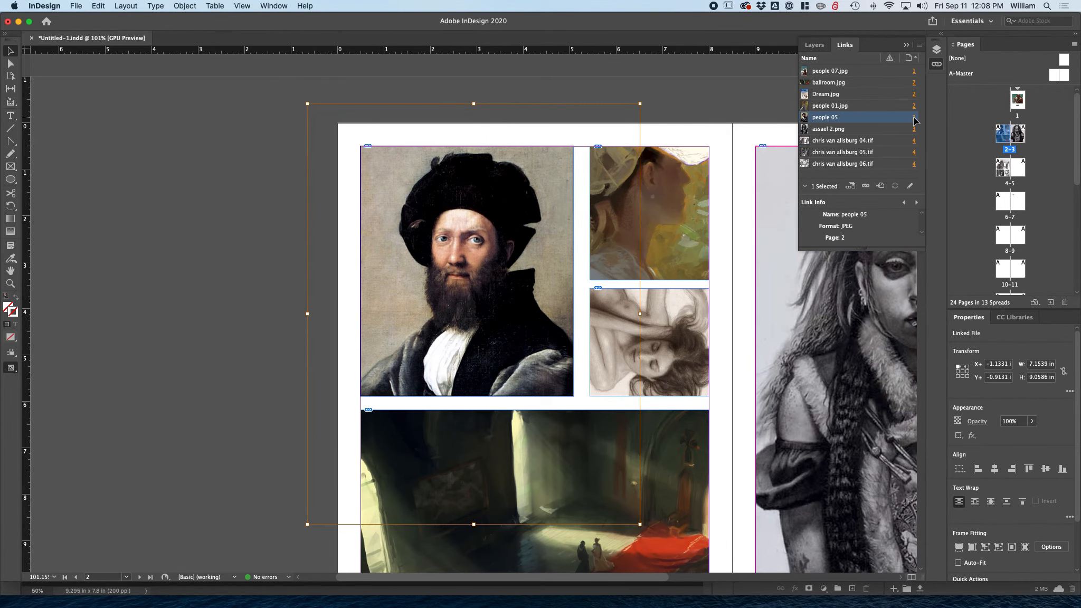
click(915, 130)
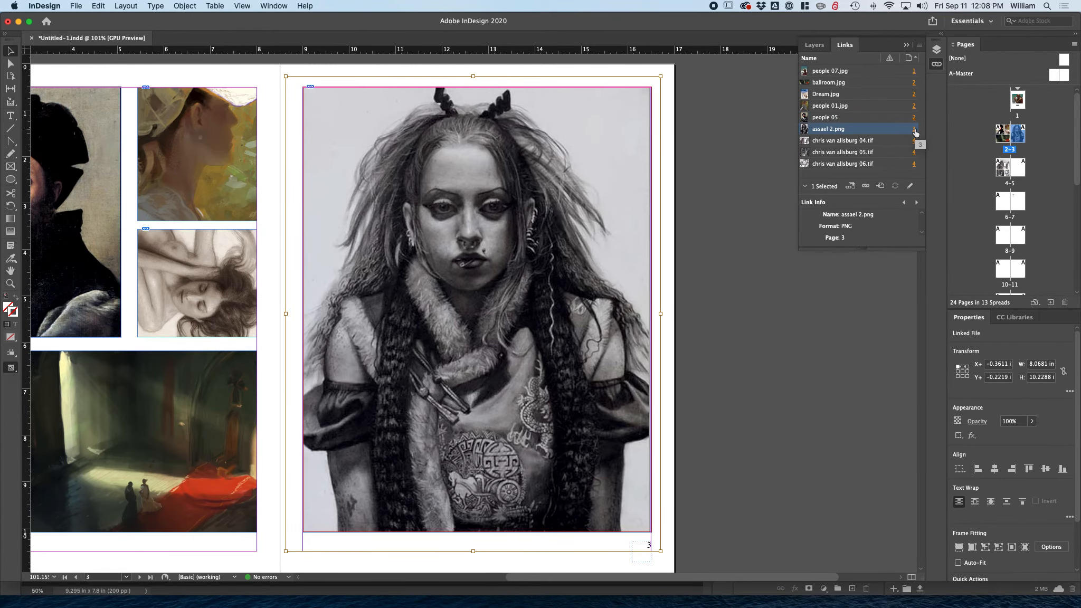
Enlarge chris van allsburg 06.tif to about 4.46 × 3.92 in and 05.tif to about 5.28 × 4.48 in inside their frames on page 4
click(915, 165)
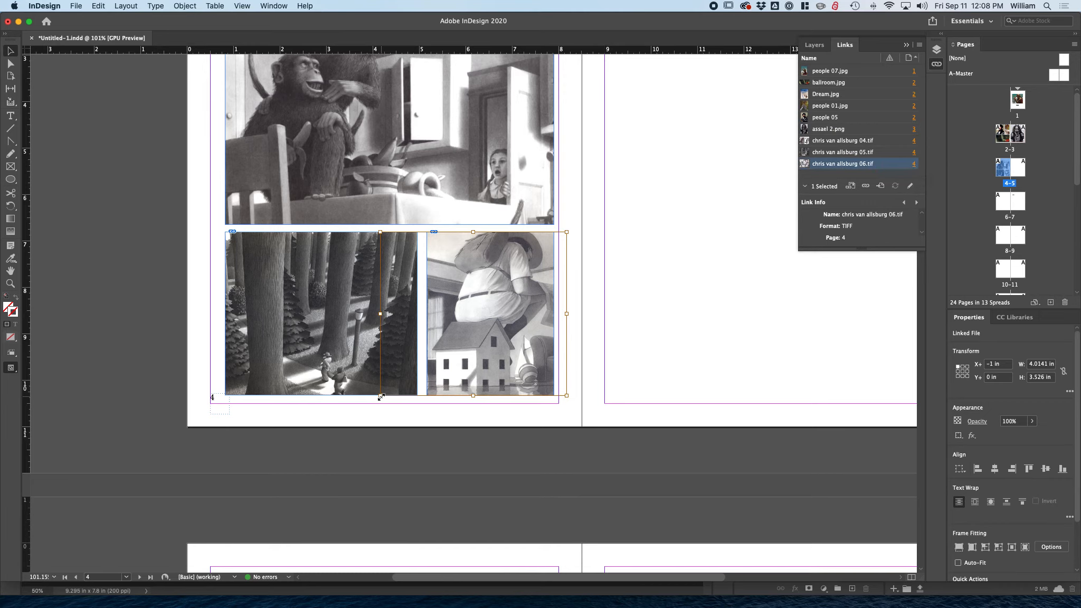
drag(380, 395, 359, 414)
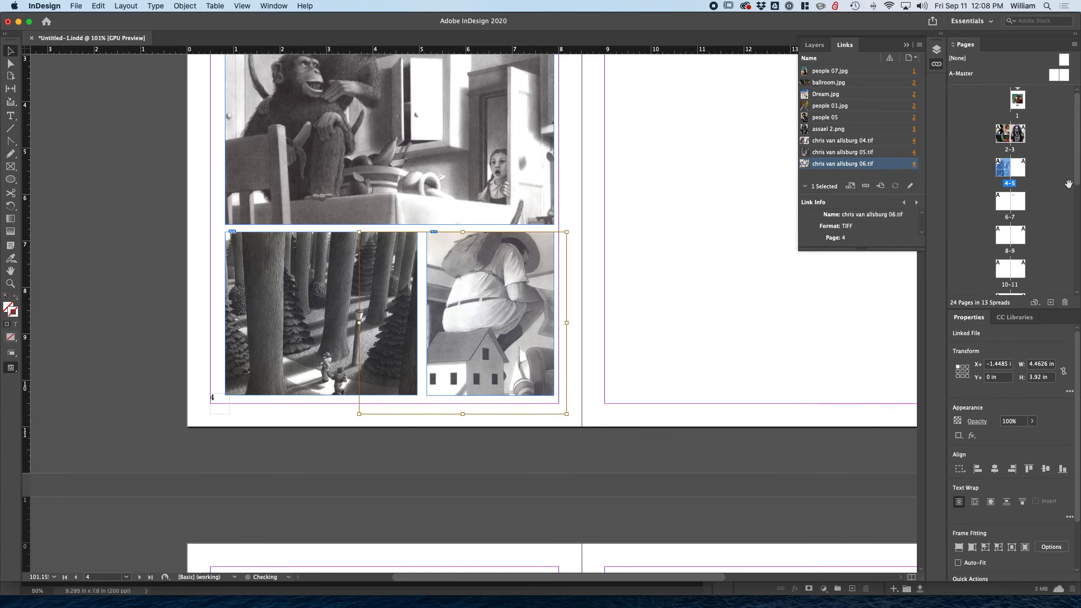
click(914, 153)
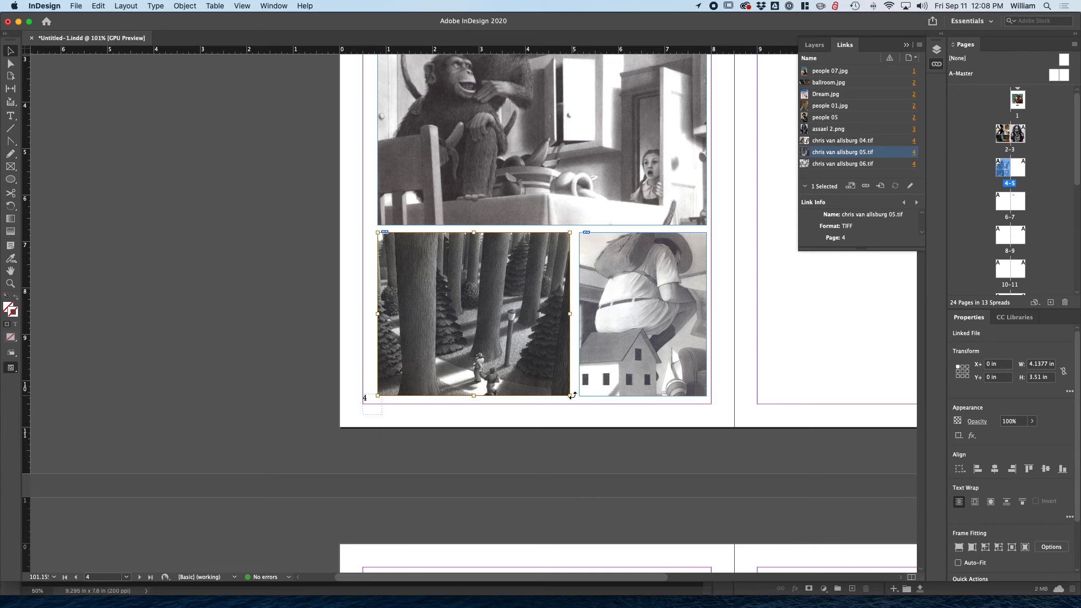
drag(570, 233, 623, 189)
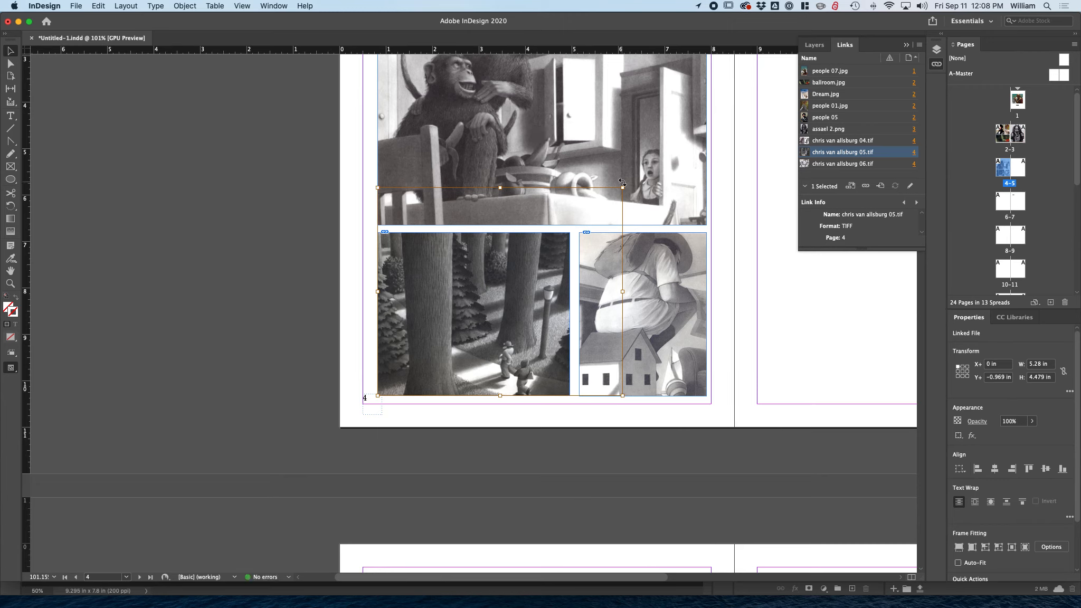
Tilt the forest picture clockwise within its frame on page 4 and enlarge it to about 6.14 × 5.21 in, adjusting its position slightly
drag(633, 196, 641, 216)
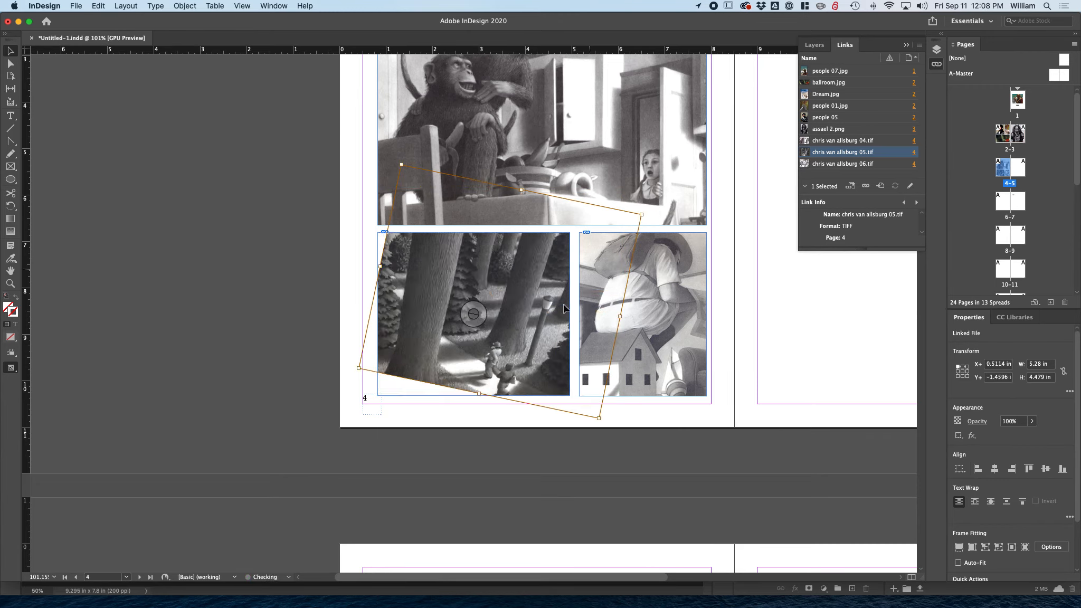
drag(359, 369, 313, 393)
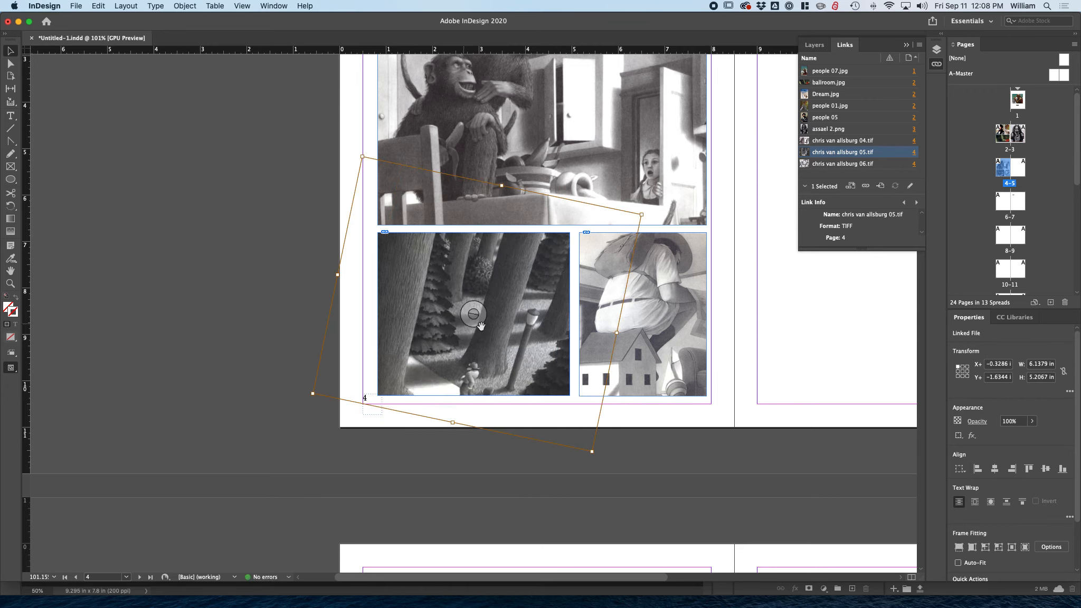
drag(433, 353, 429, 350)
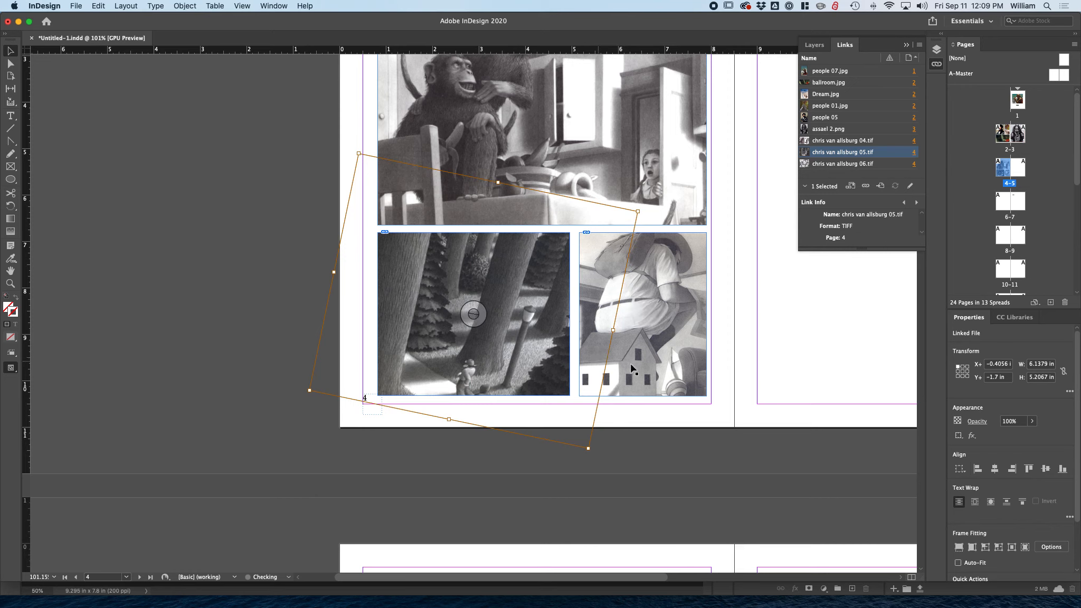
click(710, 431)
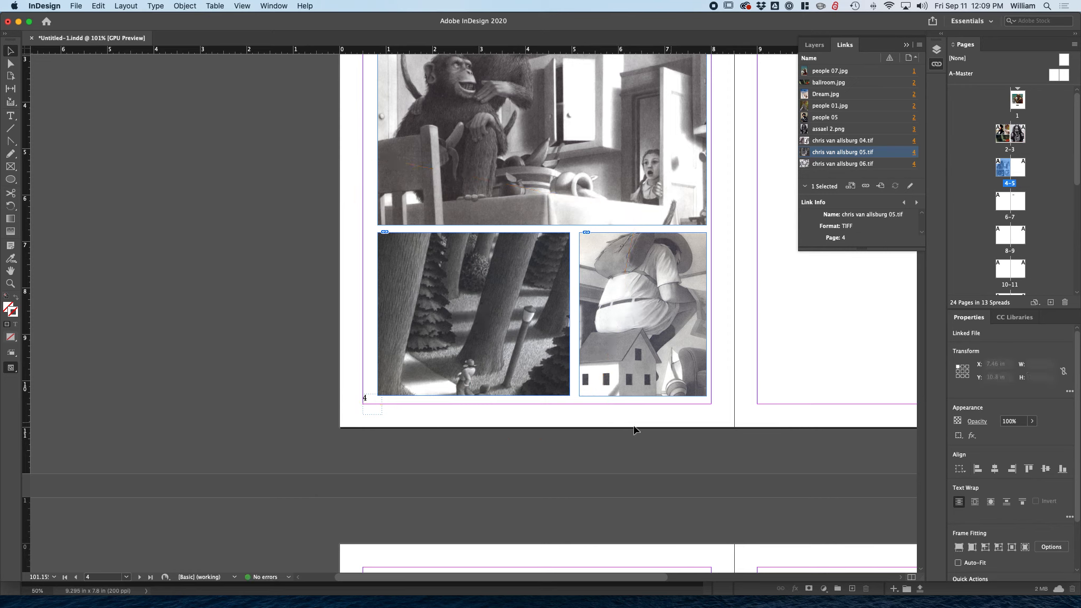
Select the placed pictures on page 4 and the bearded man's portrait on page 2 to identify their linked files
click(524, 385)
click(597, 315)
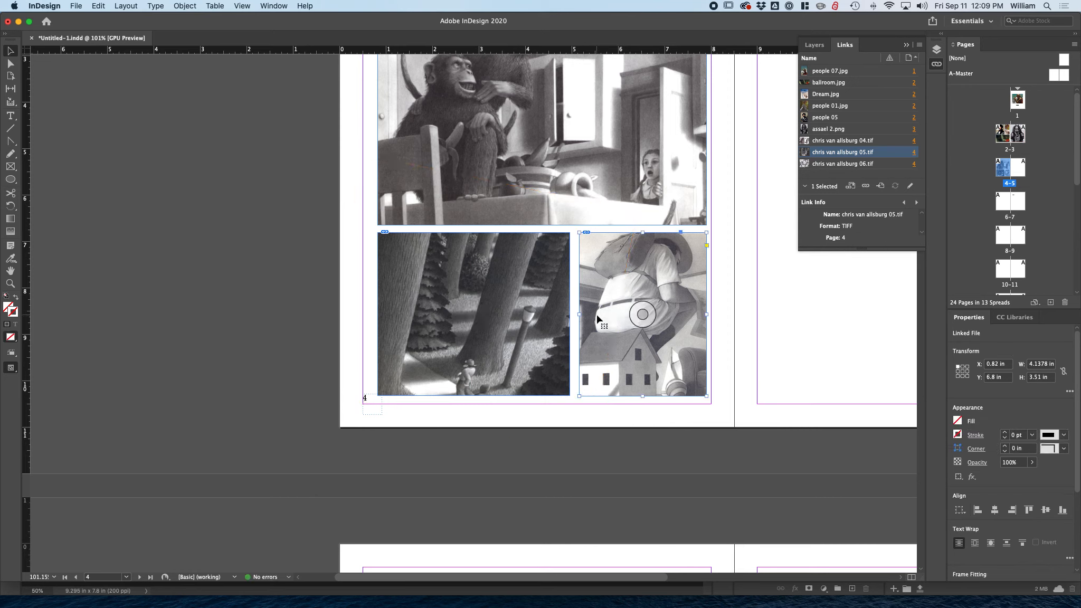
click(602, 213)
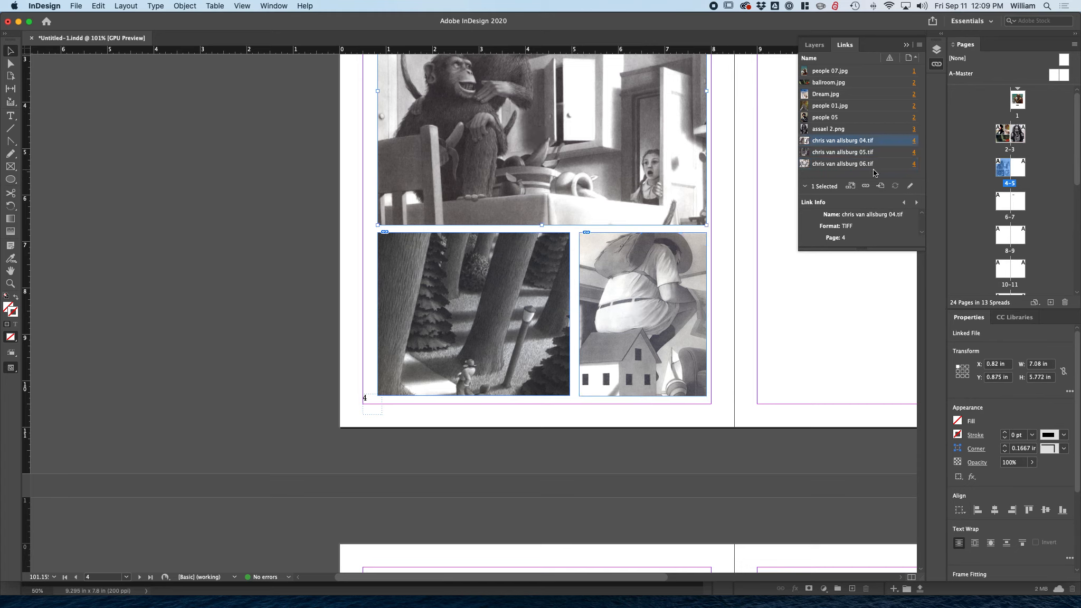
scroll(622, 189, up, 5)
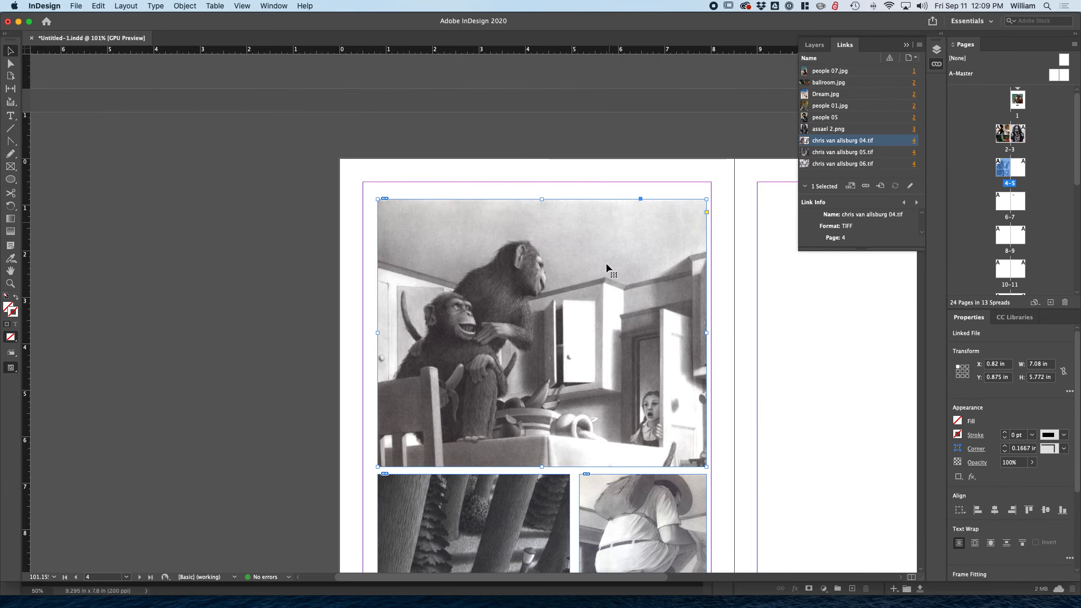
scroll(606, 268, up, 12)
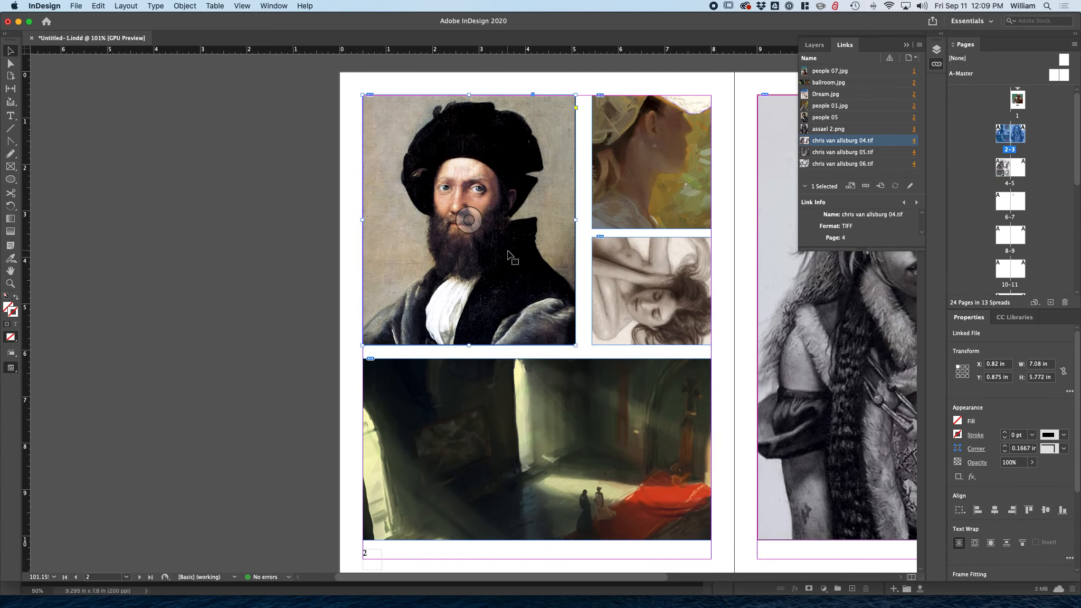
click(508, 255)
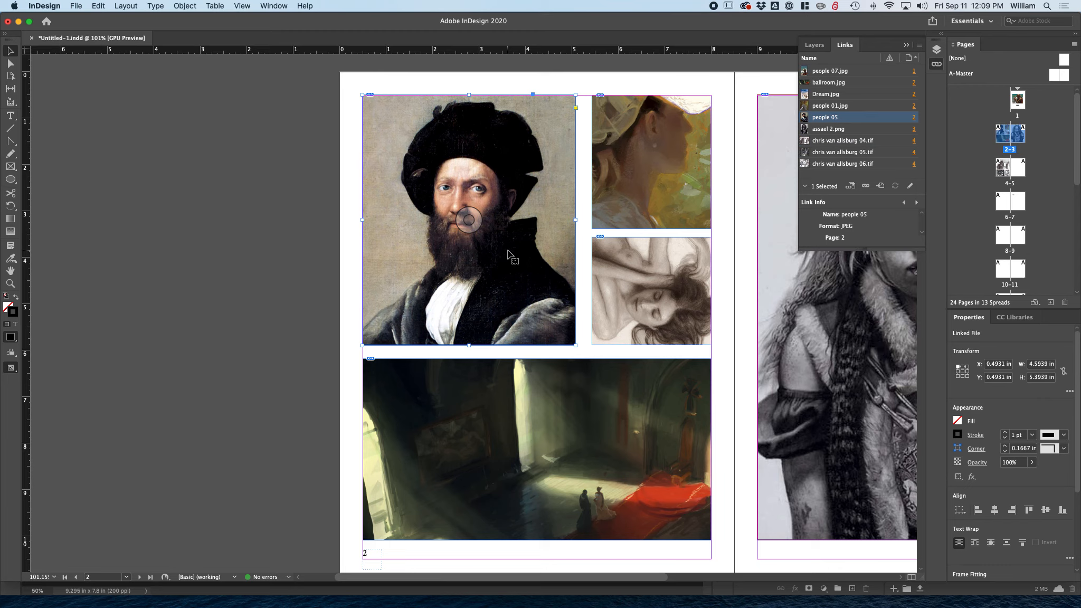